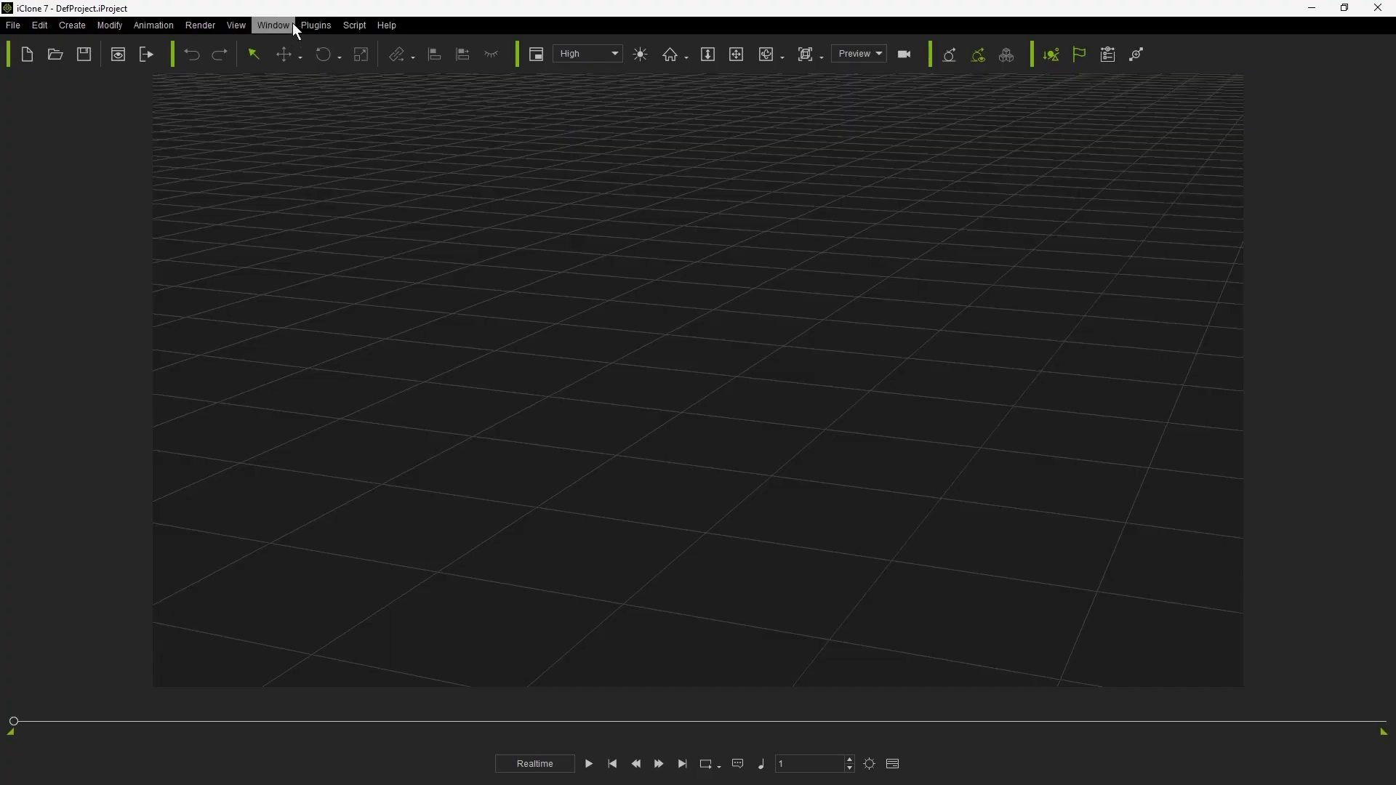
# Open iClone's Cartoon Animator Motion Link panel from the Plugins menu
pyautogui.click(317, 24)
pyautogui.moveTo(363, 138)
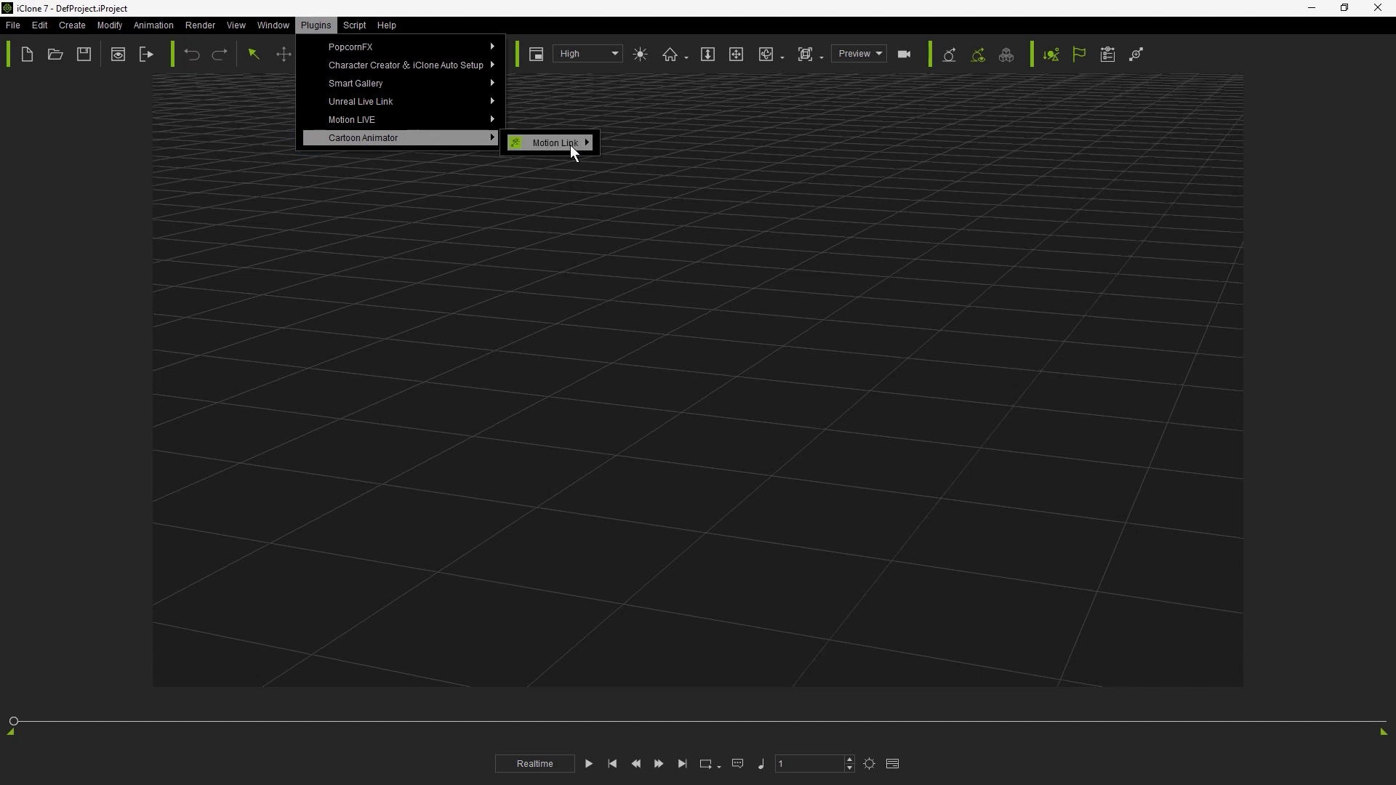
pyautogui.moveTo(555, 142)
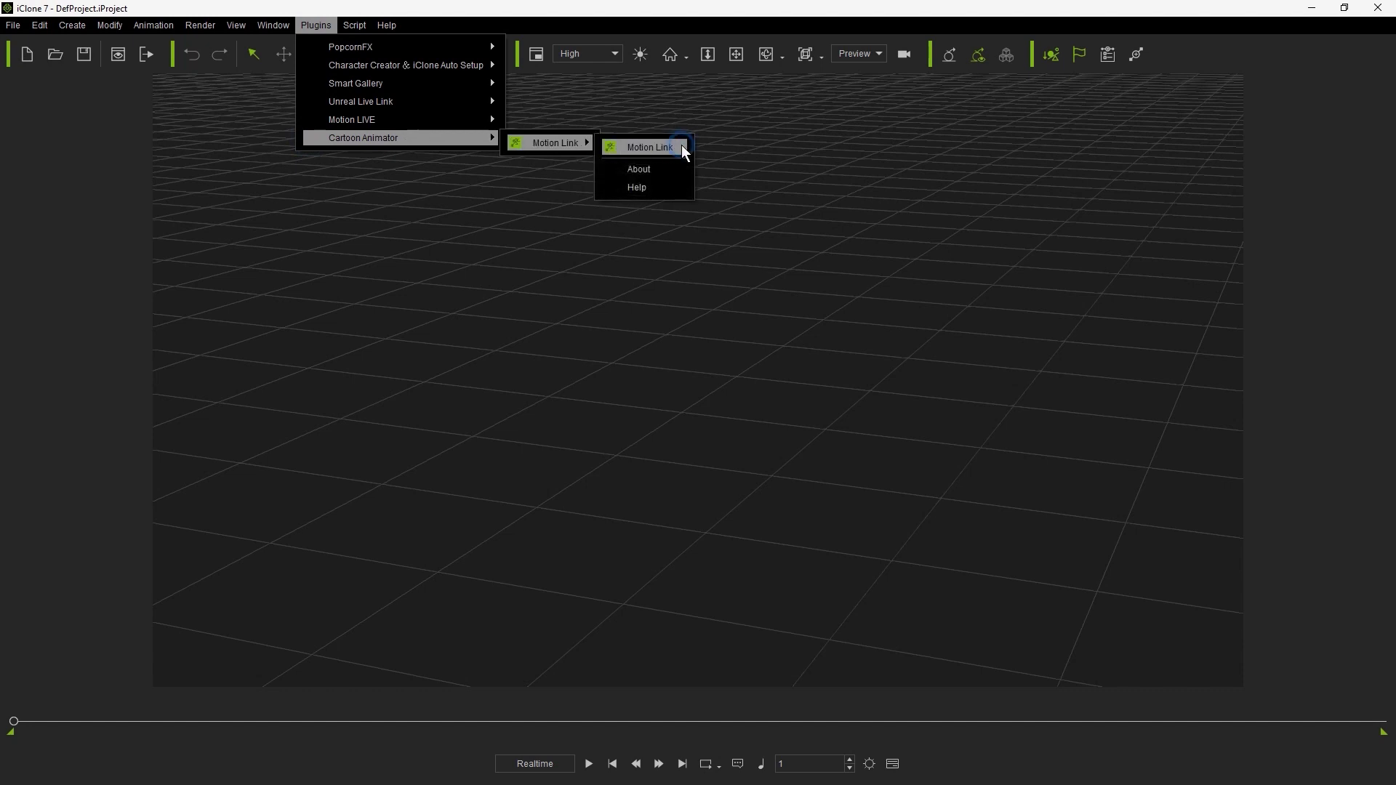
pyautogui.click(682, 146)
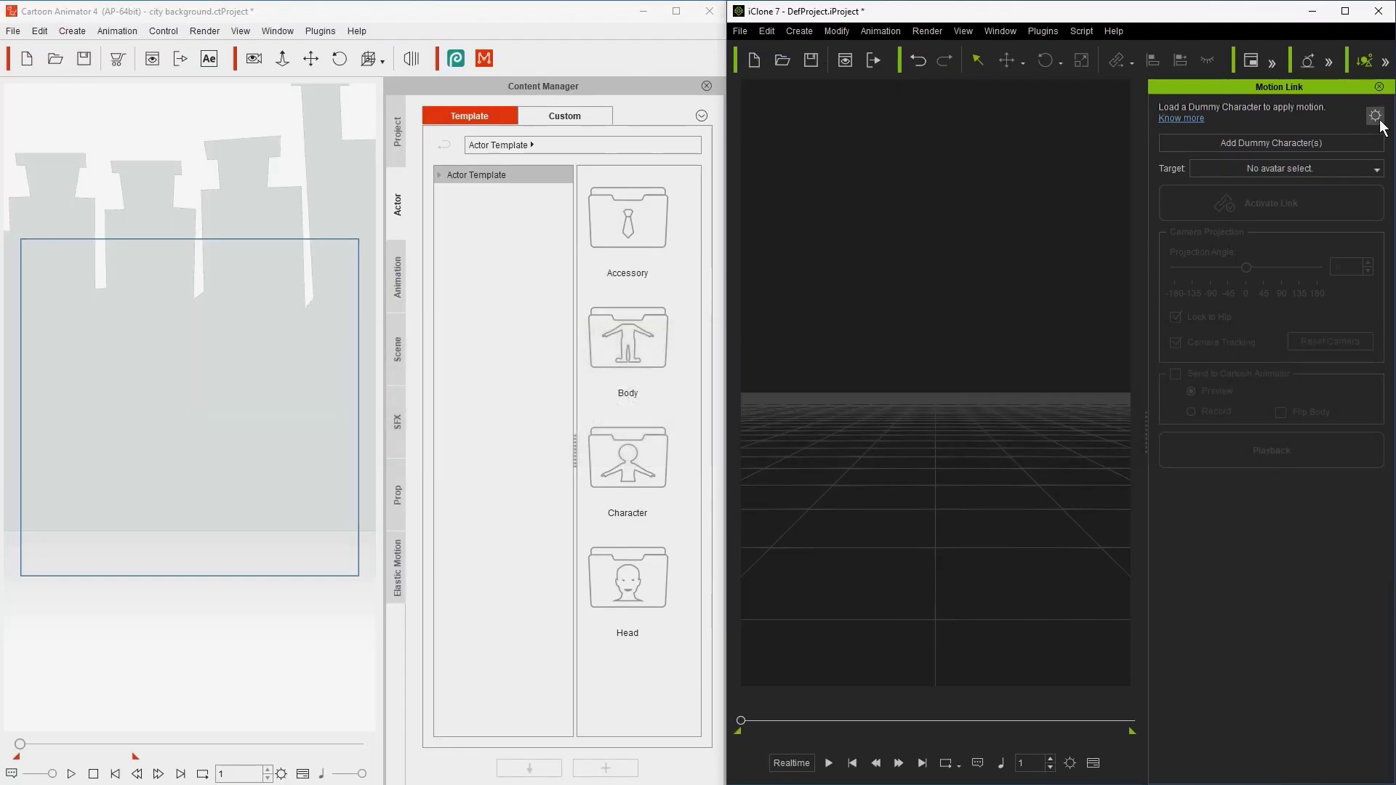
# Verify Motion Link's address 127.0.0.1 and port 19921 match Cartoon Animator's Motion LIVE 2D gear
pyautogui.click(1378, 117)
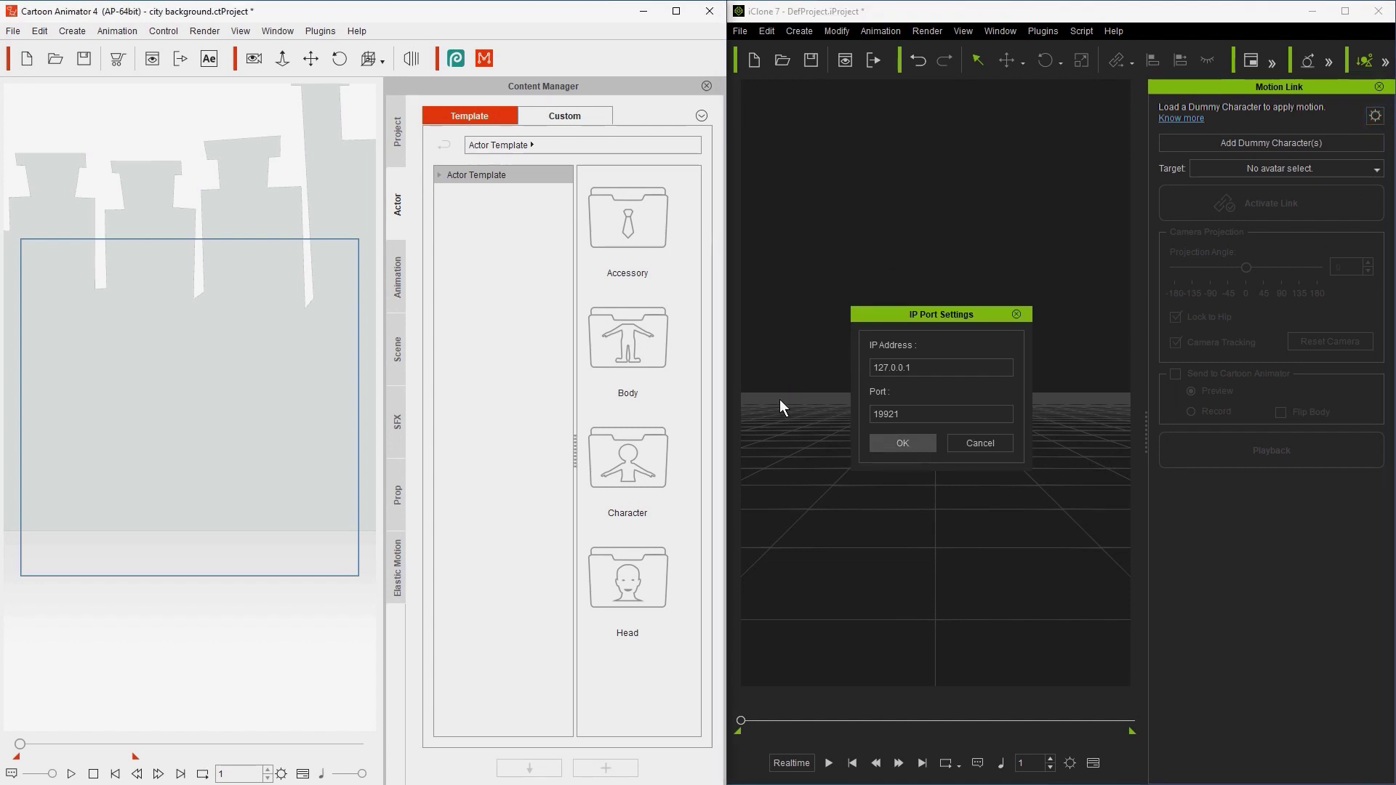
pyautogui.click(487, 65)
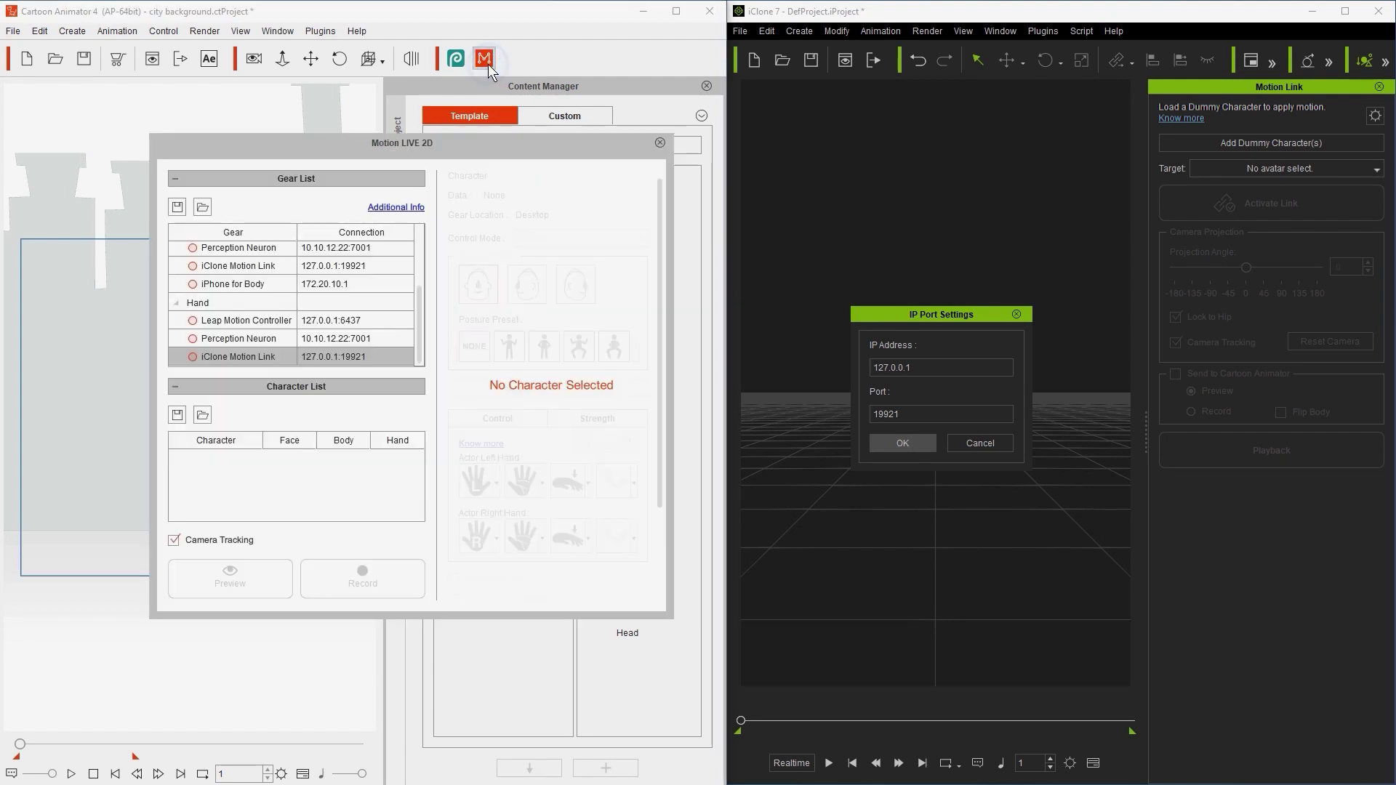
pyautogui.scroll(2, 289, 342)
pyautogui.scroll(1, 288, 342)
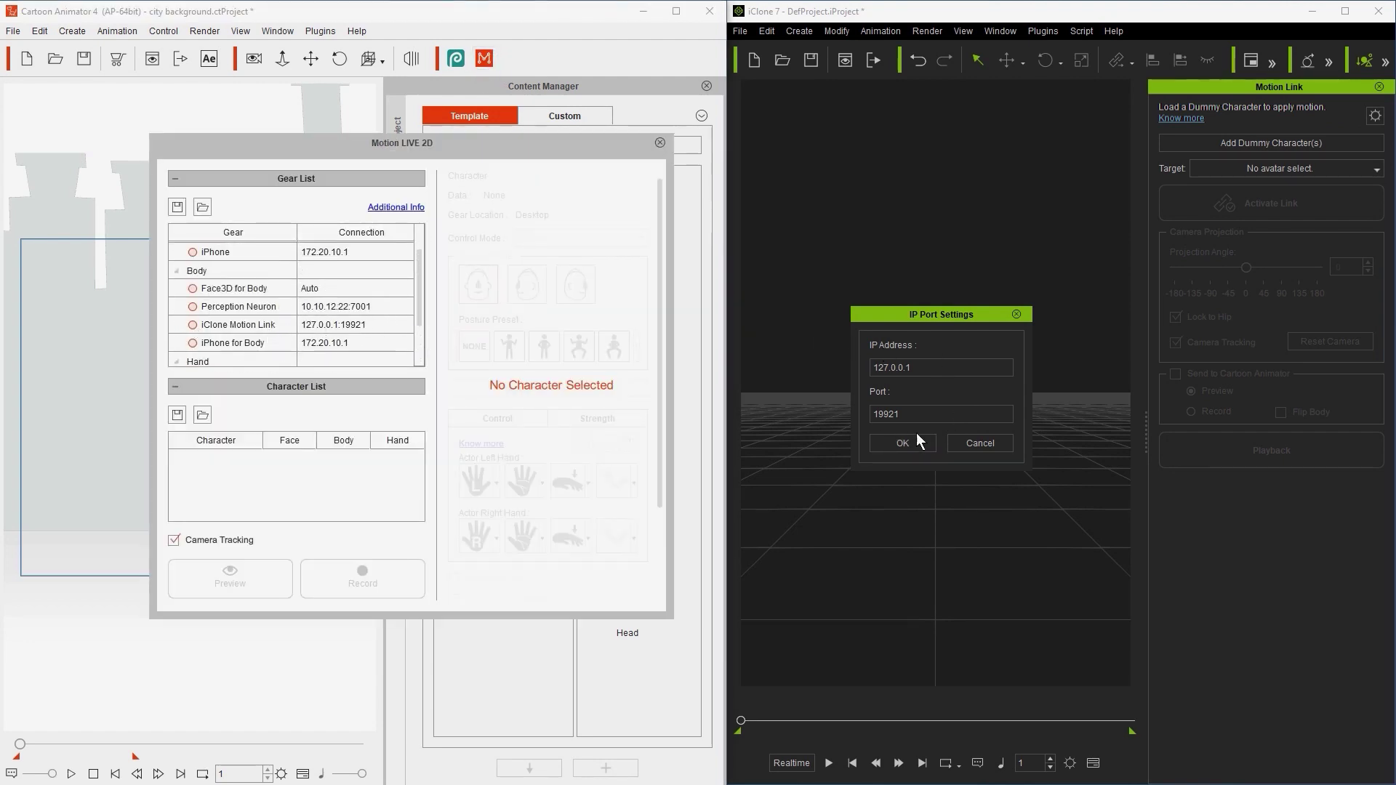
pyautogui.scroll(-1, 369, 307)
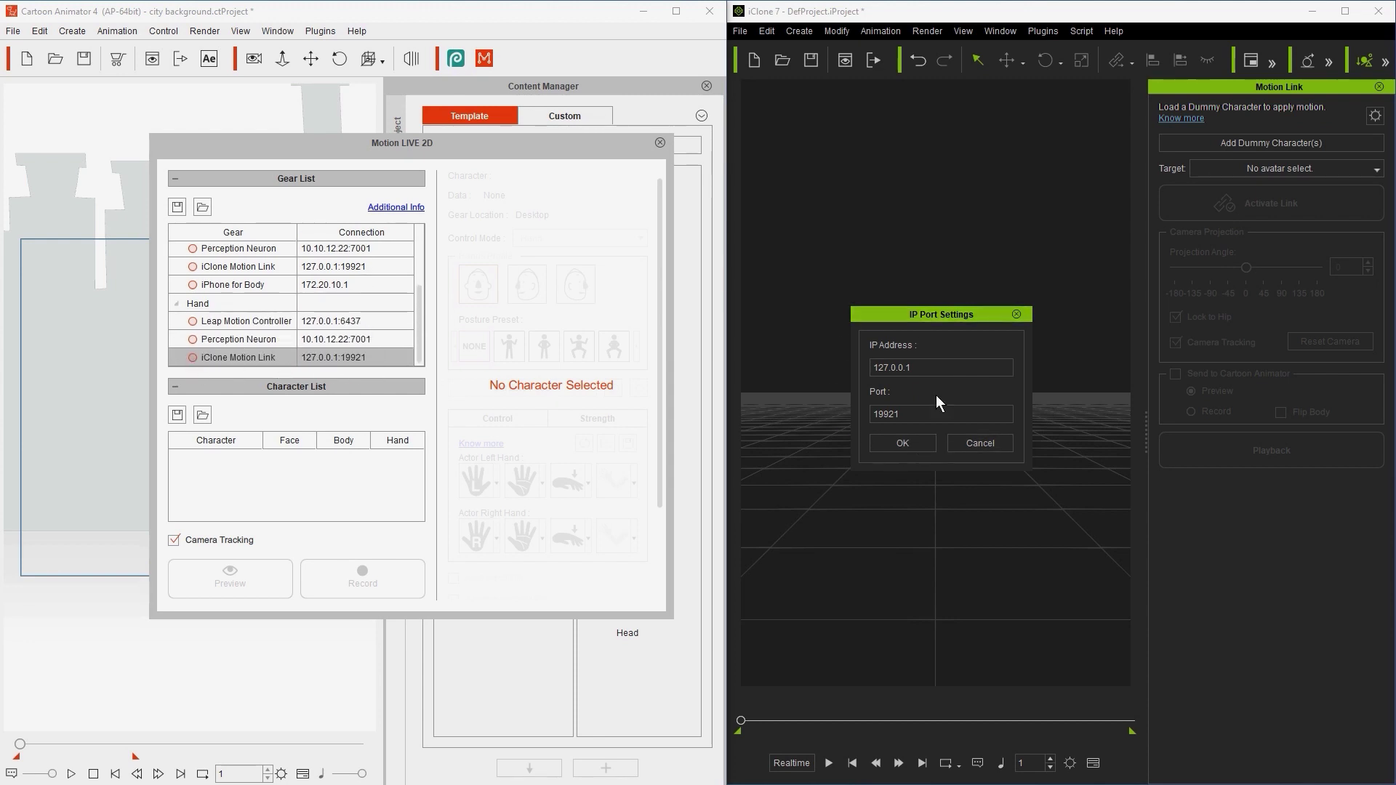
pyautogui.click(660, 142)
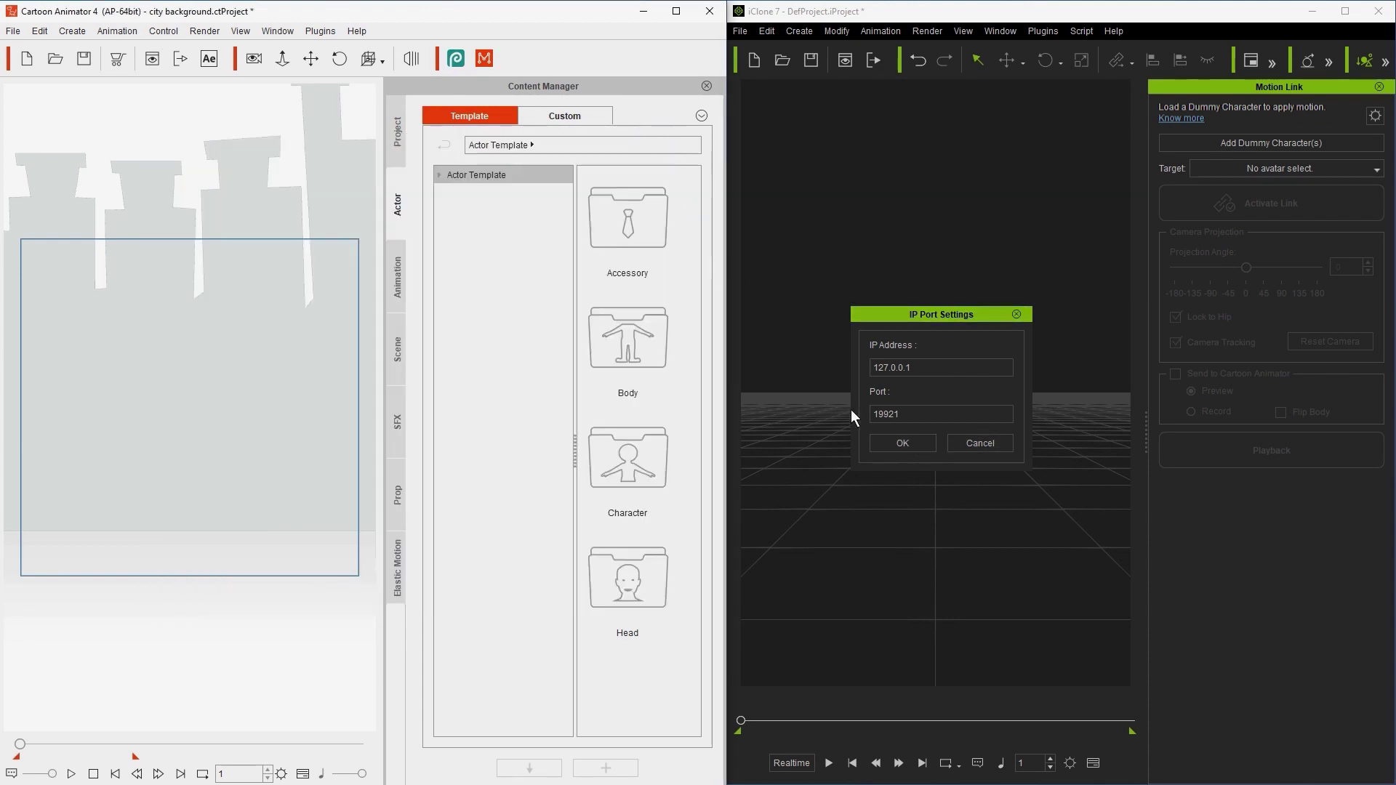
# Confirm the connection settings and add a dummy character to the iClone scene
pyautogui.click(907, 439)
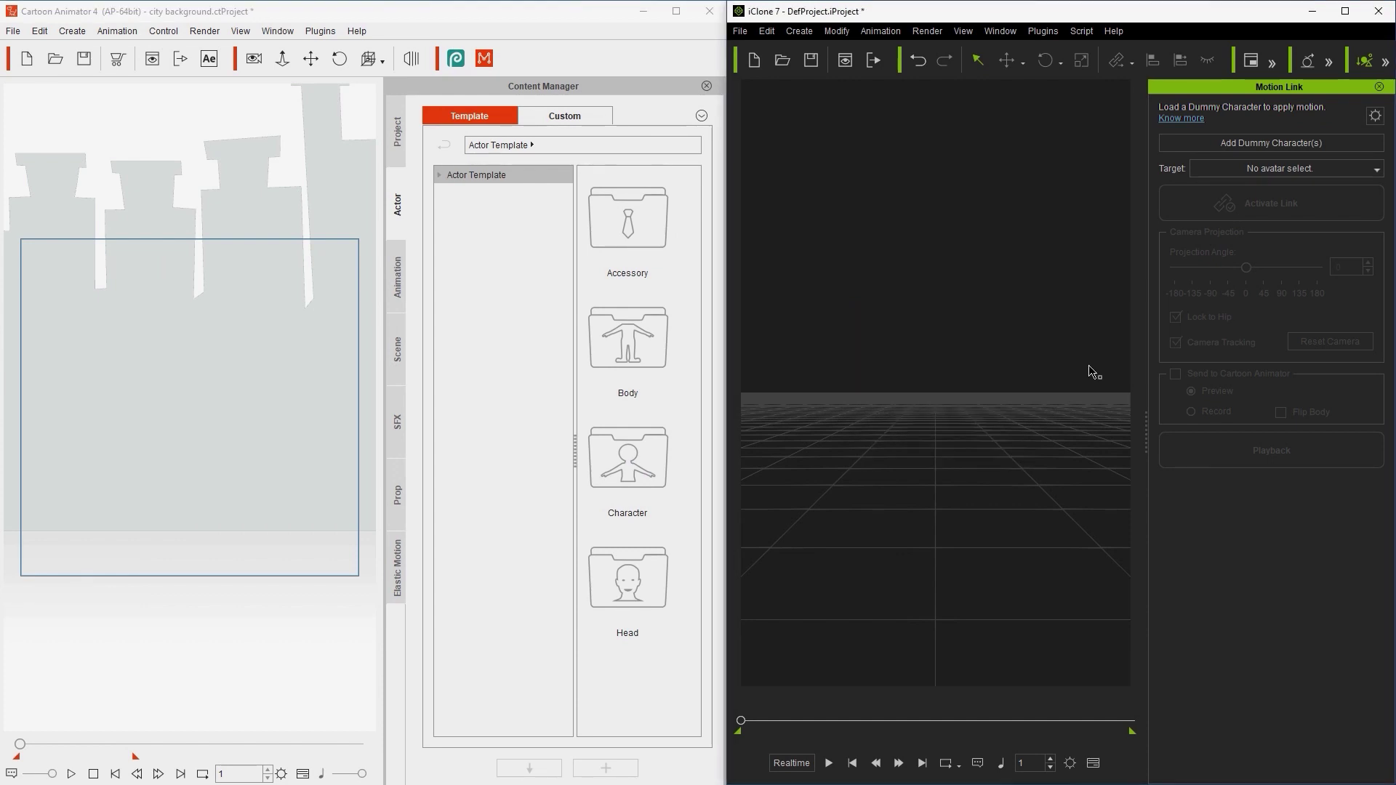
pyautogui.click(1333, 140)
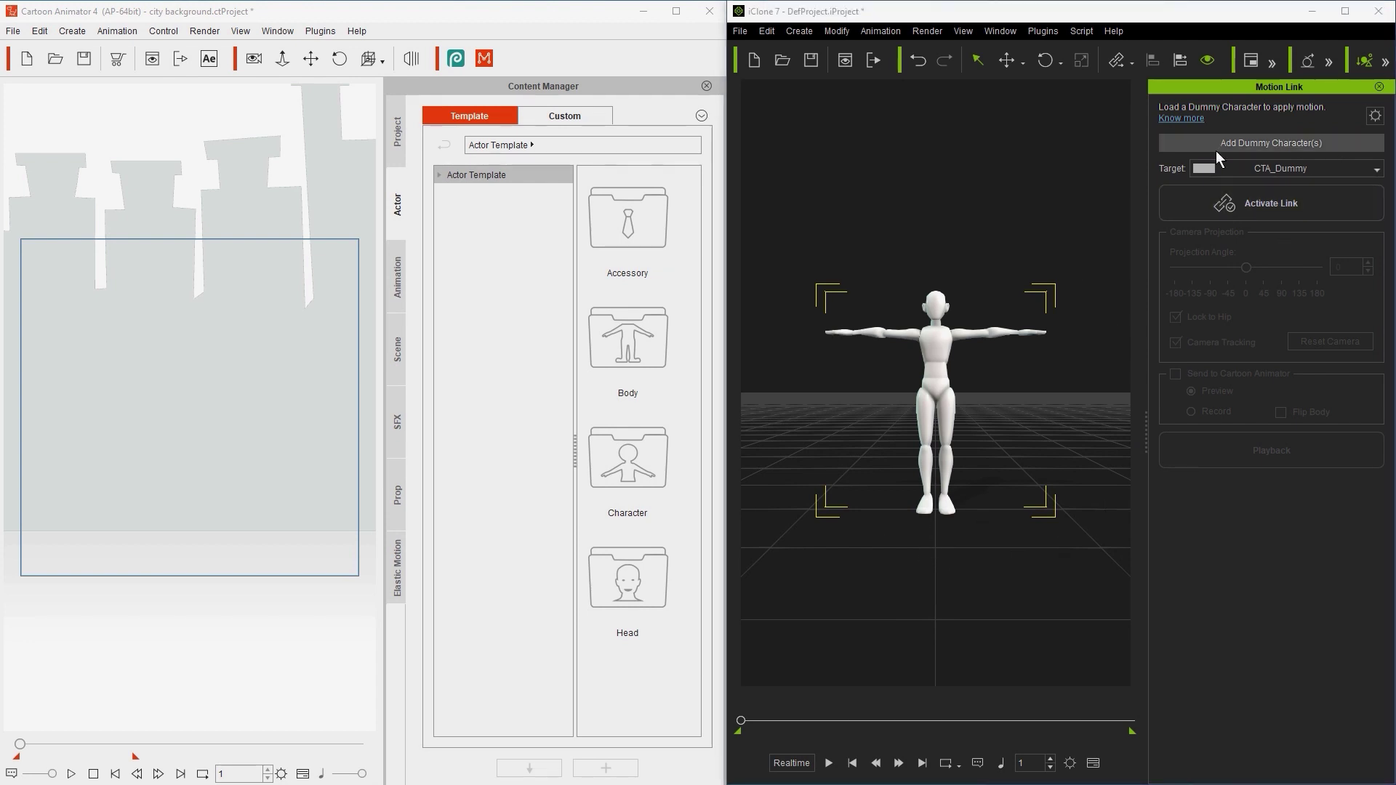
pyautogui.click(1342, 142)
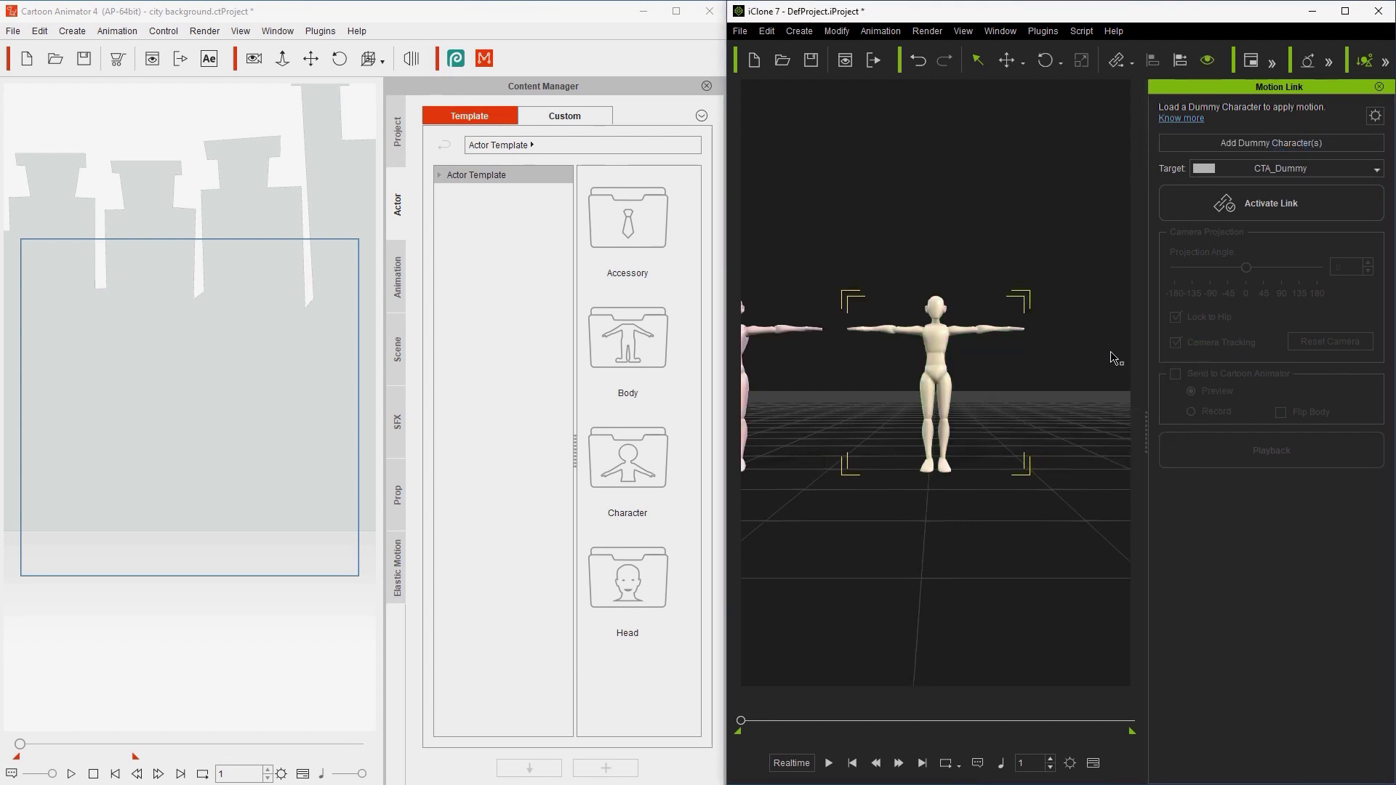
pyautogui.click(945, 491)
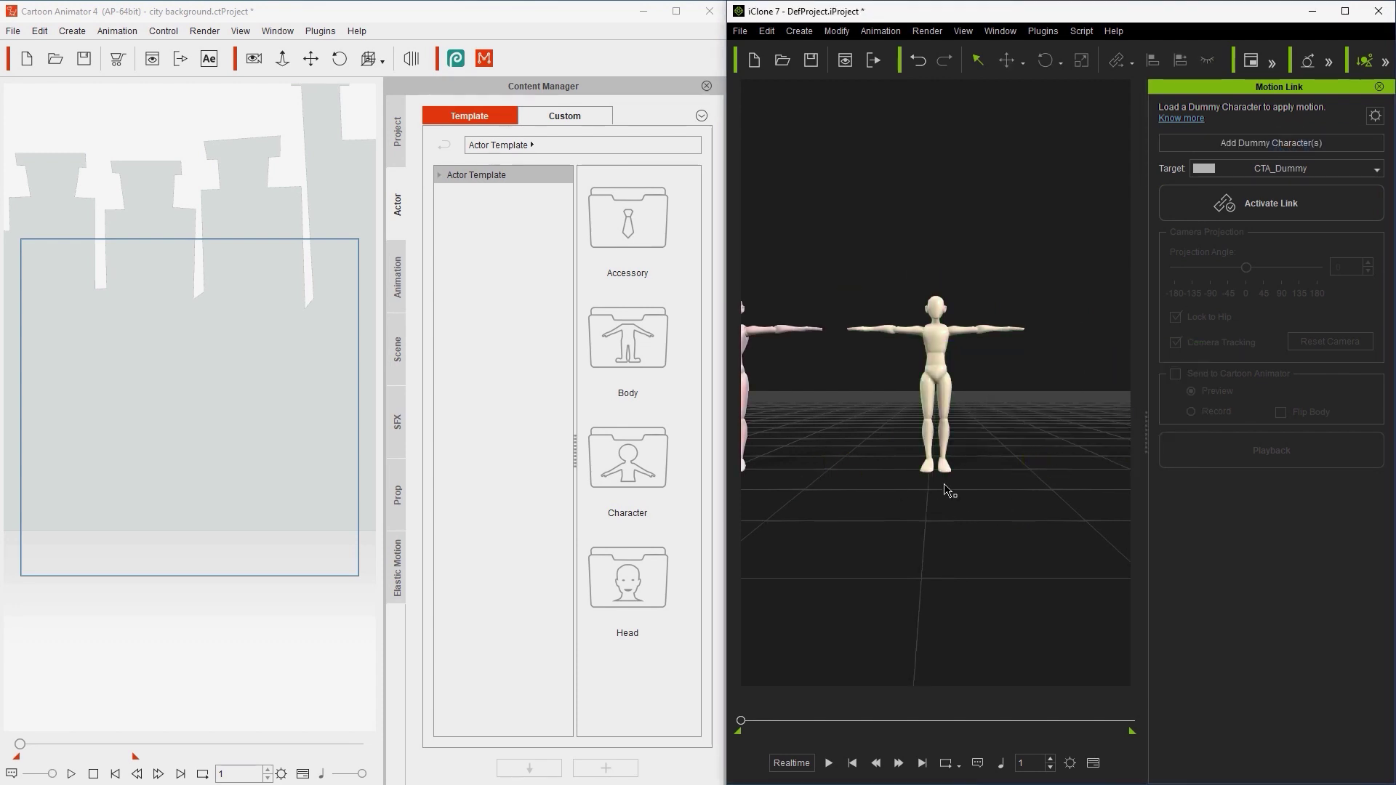
# Set the Motion Link target to CTA_Dummy and activate the link
pyautogui.click(1307, 168)
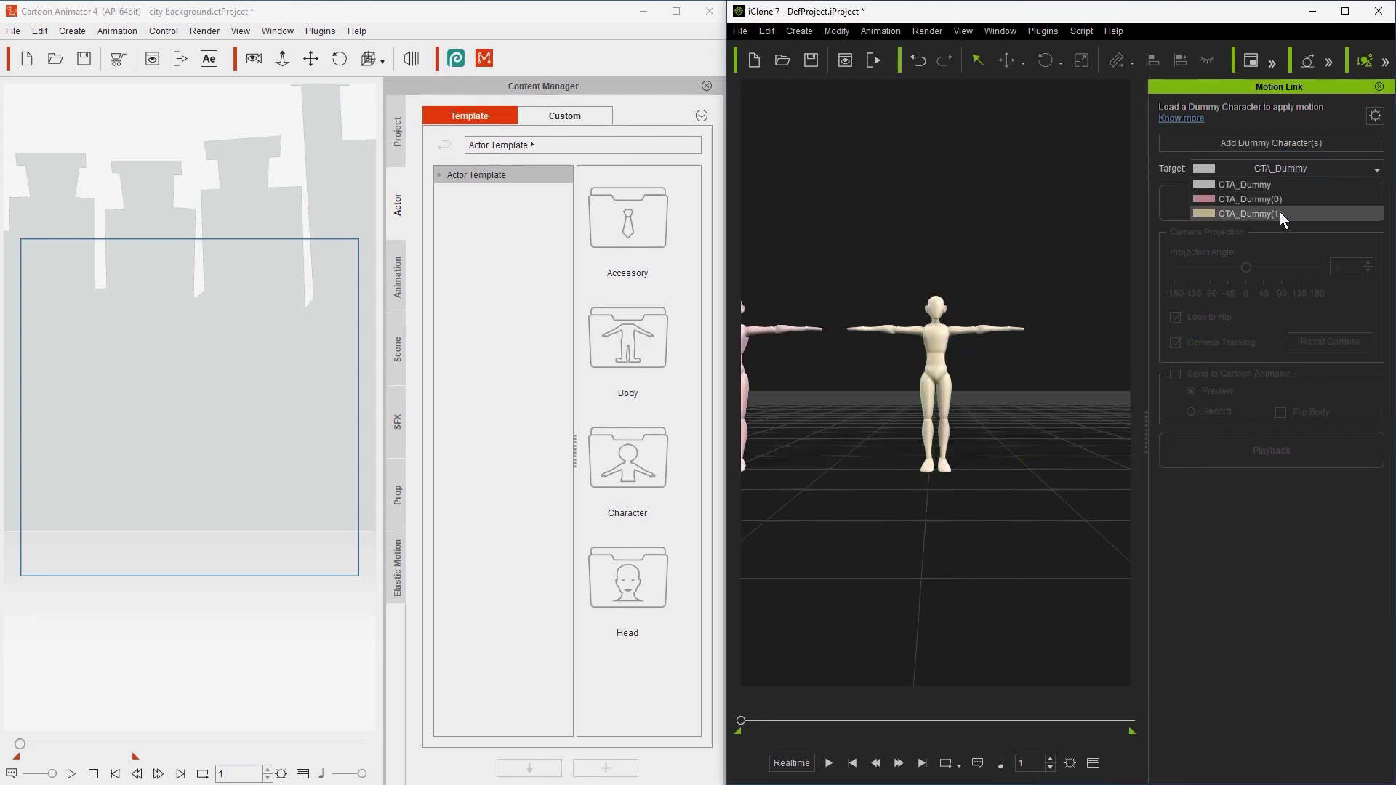
pyautogui.click(1280, 212)
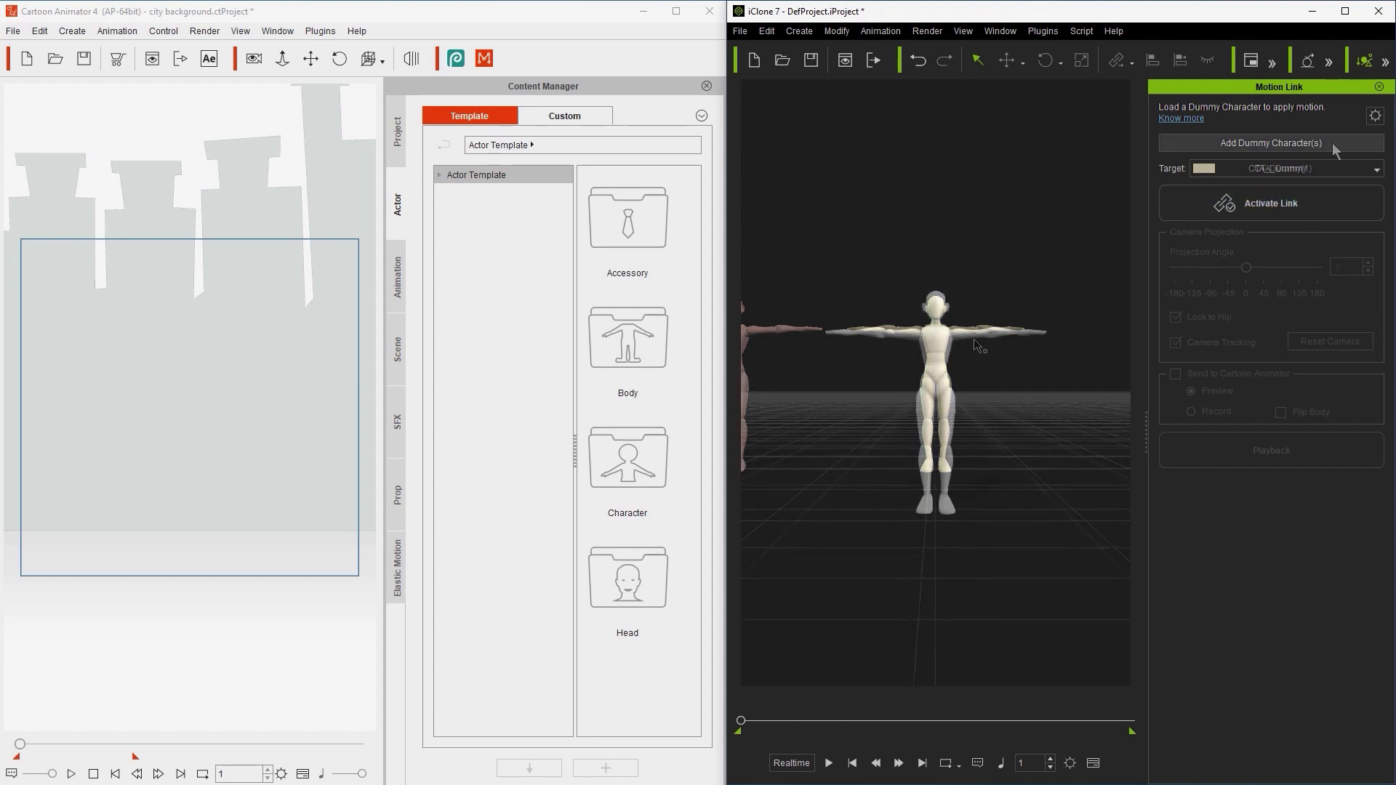
pyautogui.click(1259, 206)
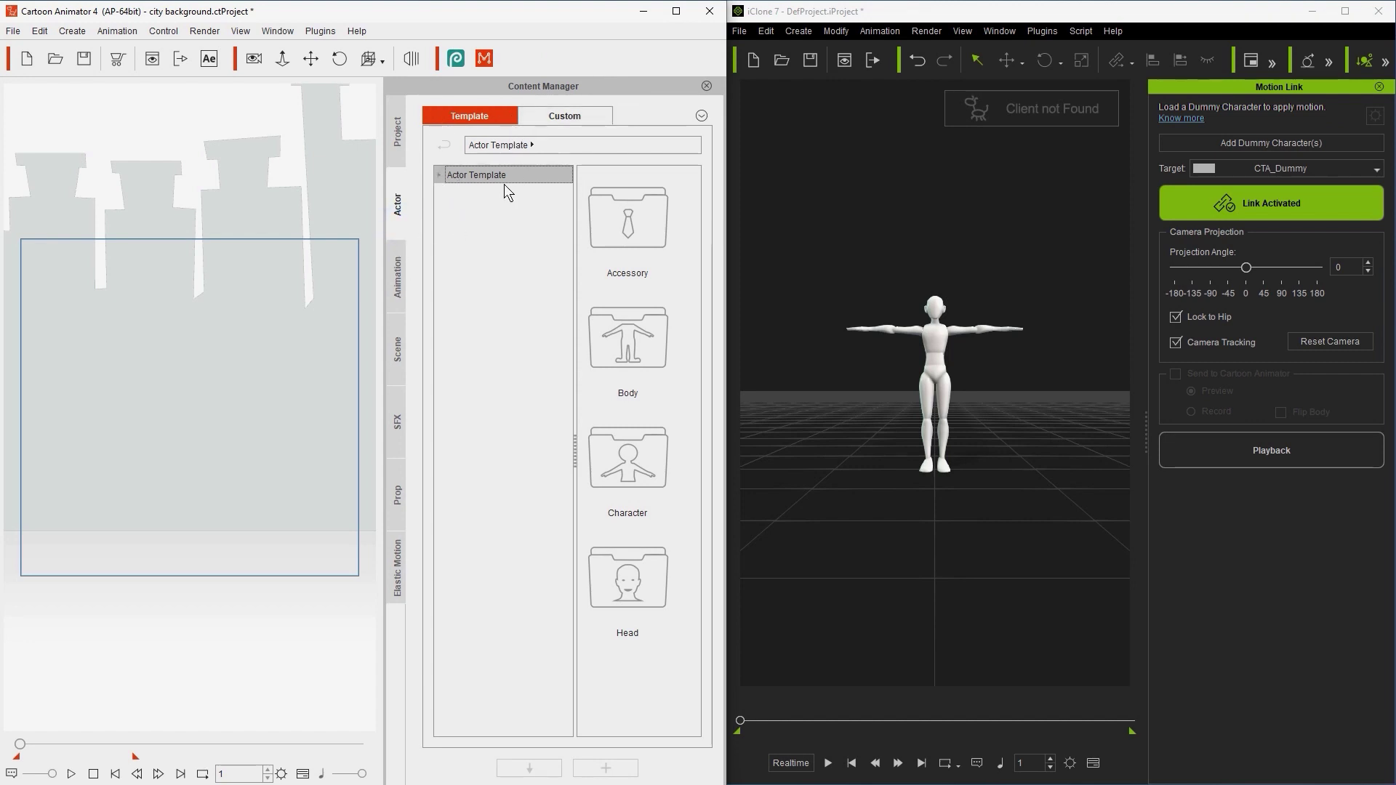
# Browse actor templates through Character > _G3 360 > 1_G3 360 Human to Dummy for 3D Motion
pyautogui.click(436, 175)
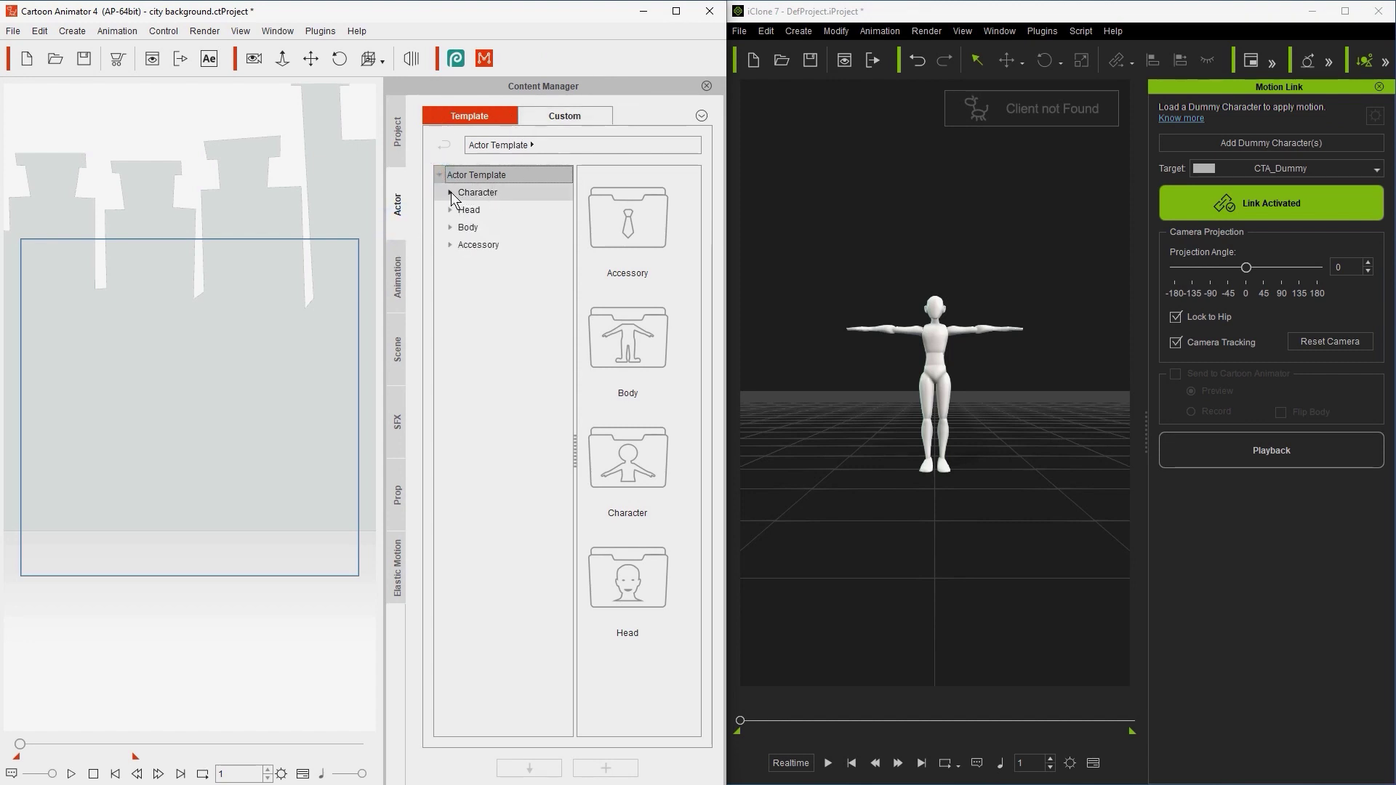
pyautogui.click(450, 192)
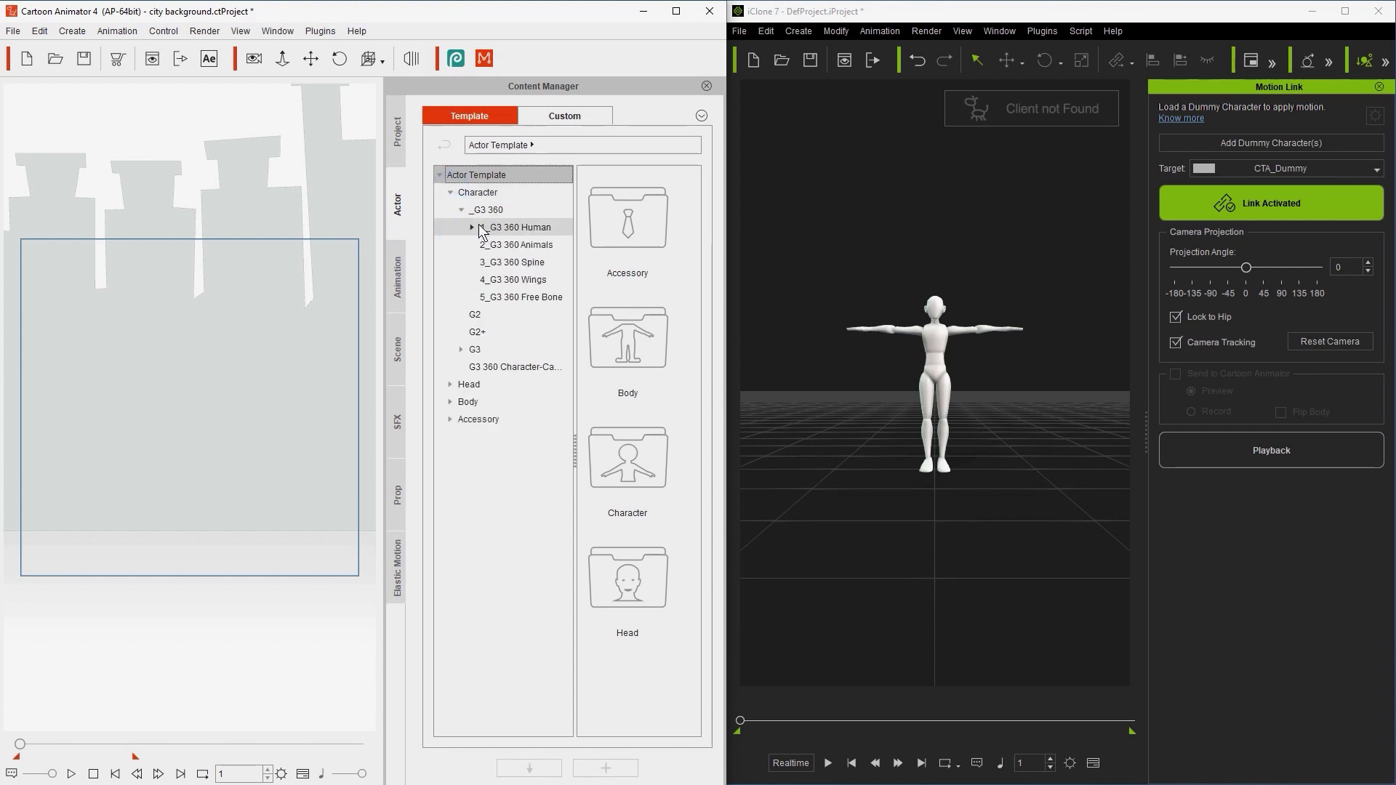
pyautogui.click(472, 227)
pyautogui.scroll(-5, 666, 354)
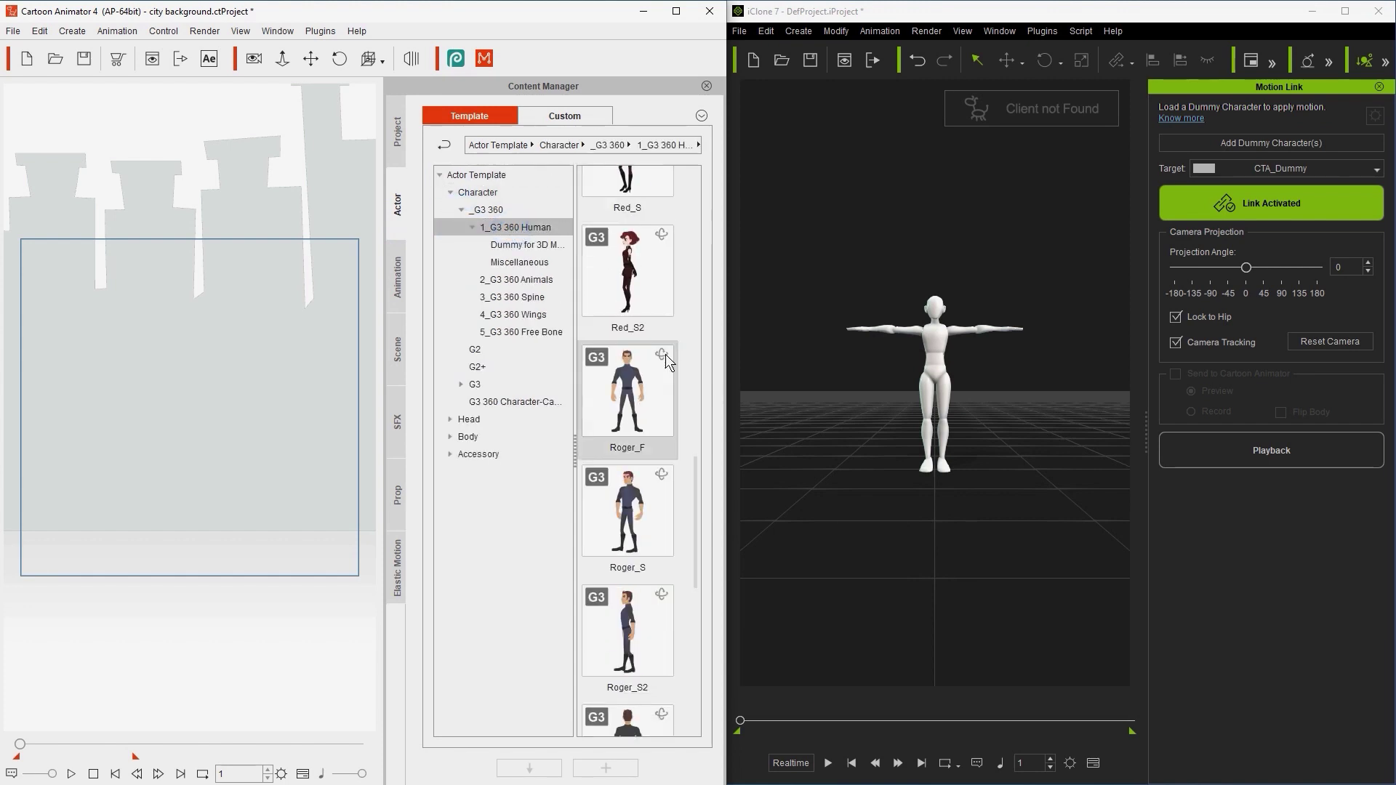
pyautogui.scroll(-5, 647, 441)
pyautogui.scroll(10, 647, 439)
pyautogui.click(539, 246)
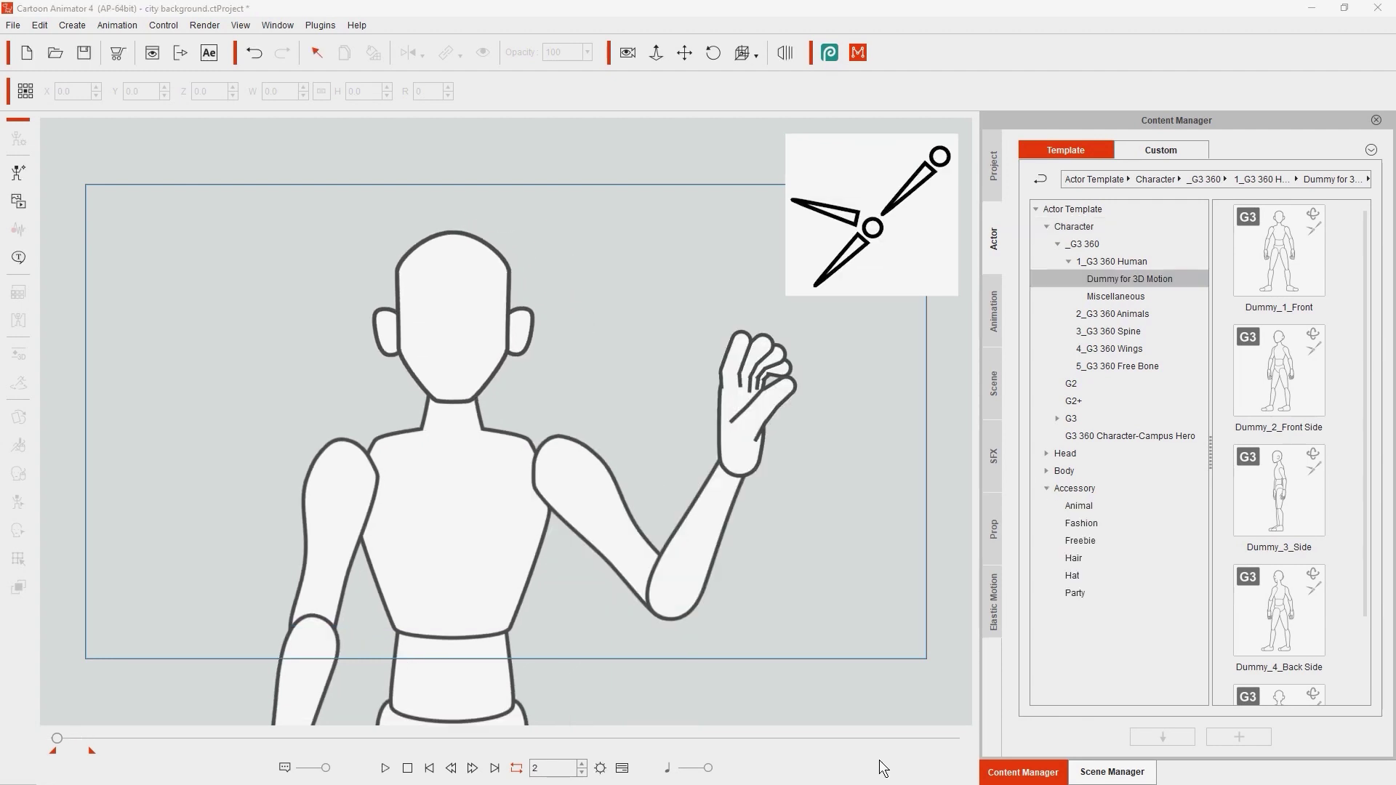
# Preview the dummy's animation, then add the Dummy_2_Front Side template to the stage
pyautogui.press('space')
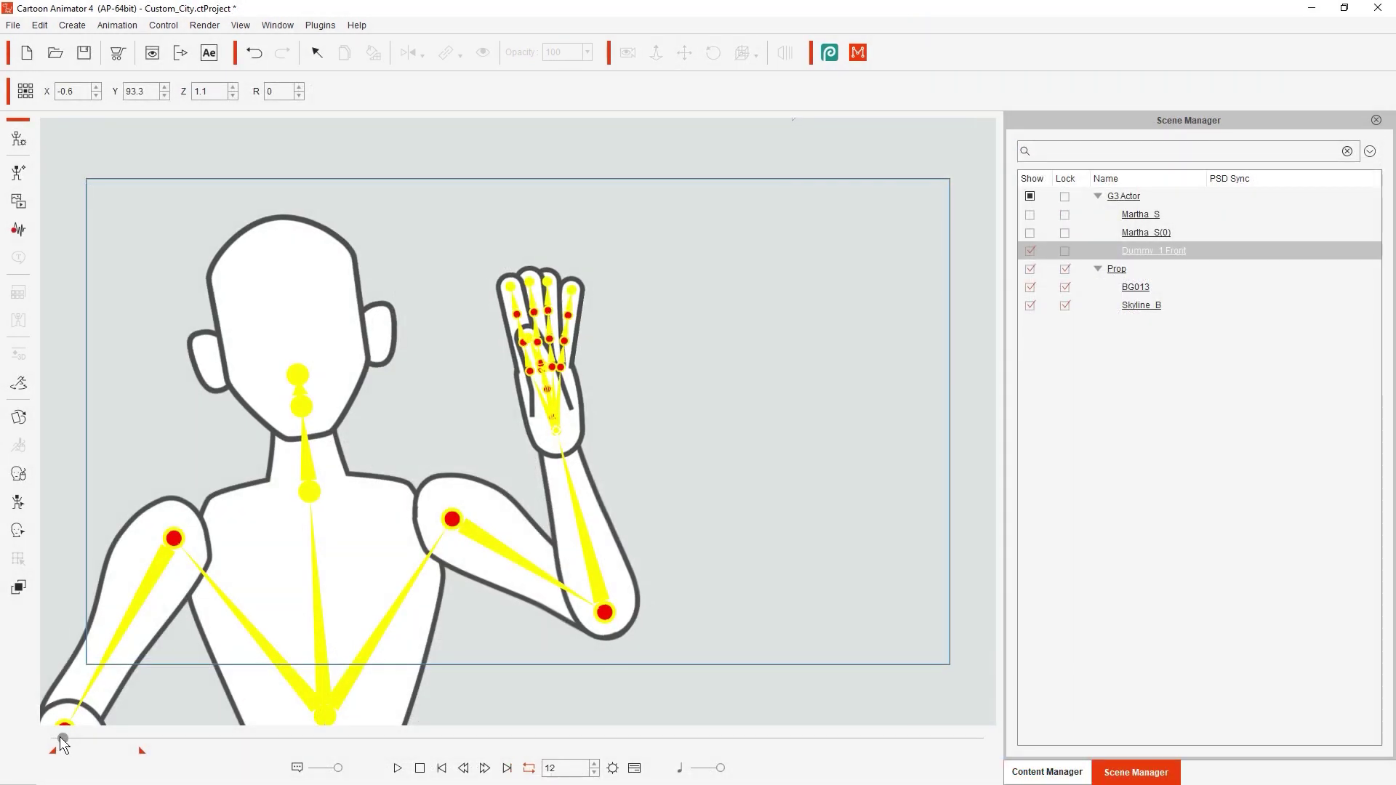
pyautogui.moveTo(59, 736); pyautogui.dragTo(139, 739)
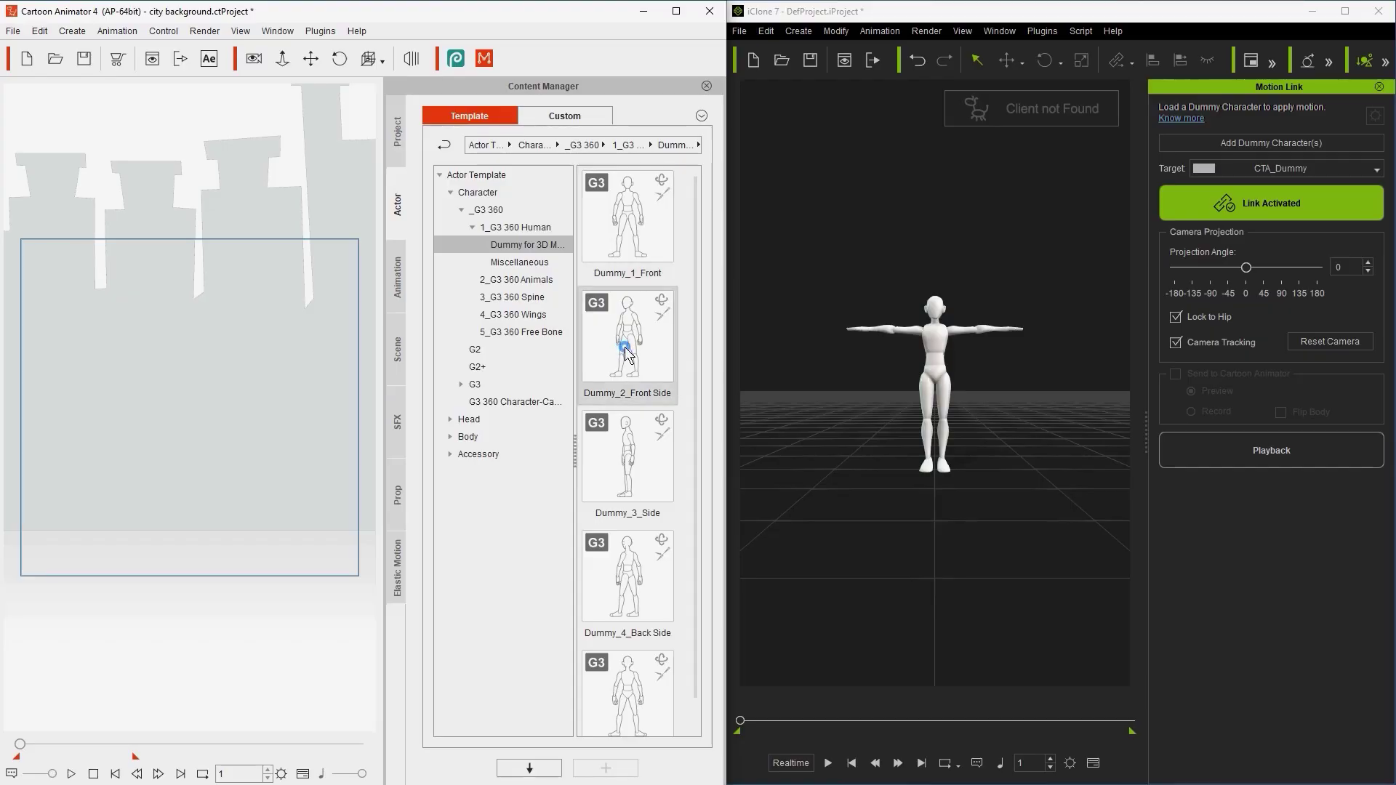
pyautogui.doubleClick(627, 355)
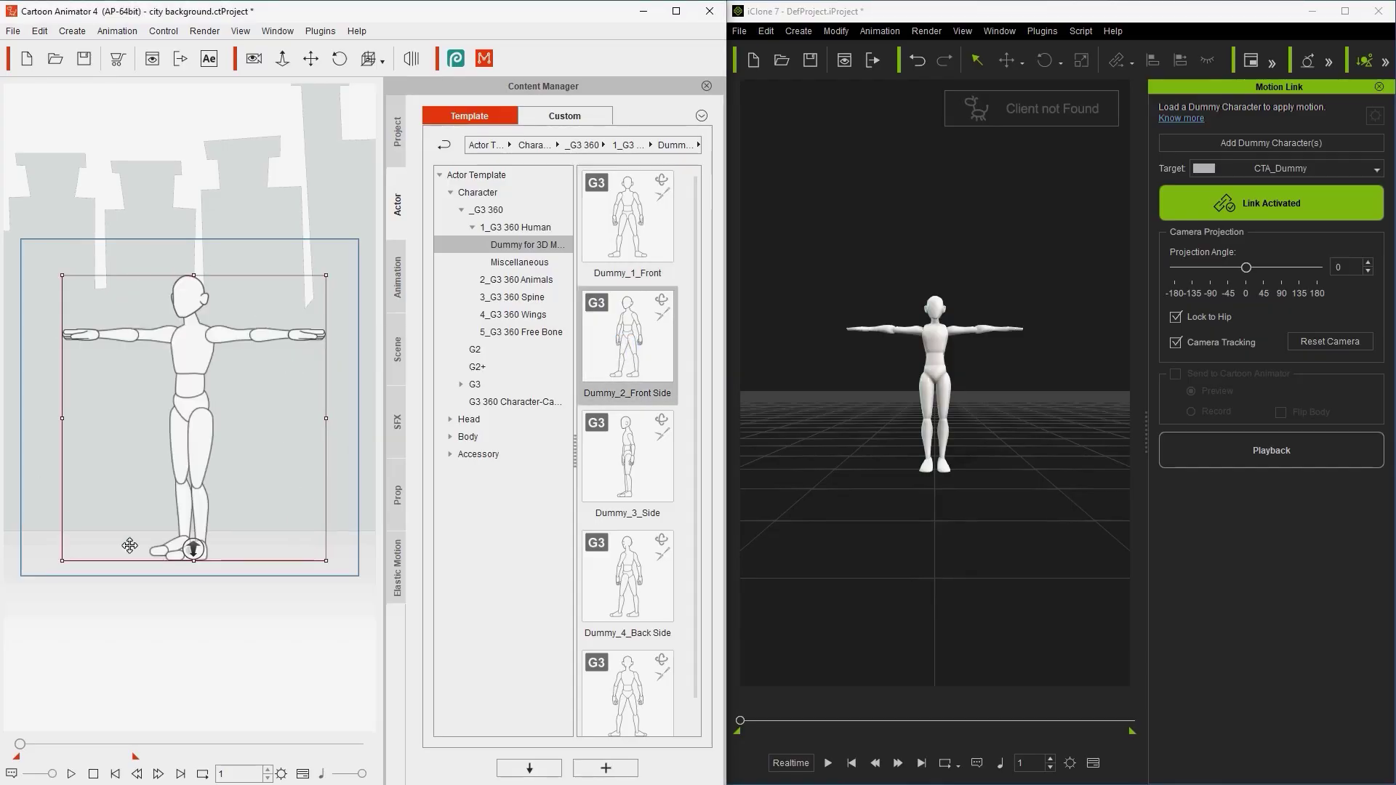
# Connect the iClone Motion Link gear for Body and Hand in Motion LIVE 2D
pyautogui.click(708, 85)
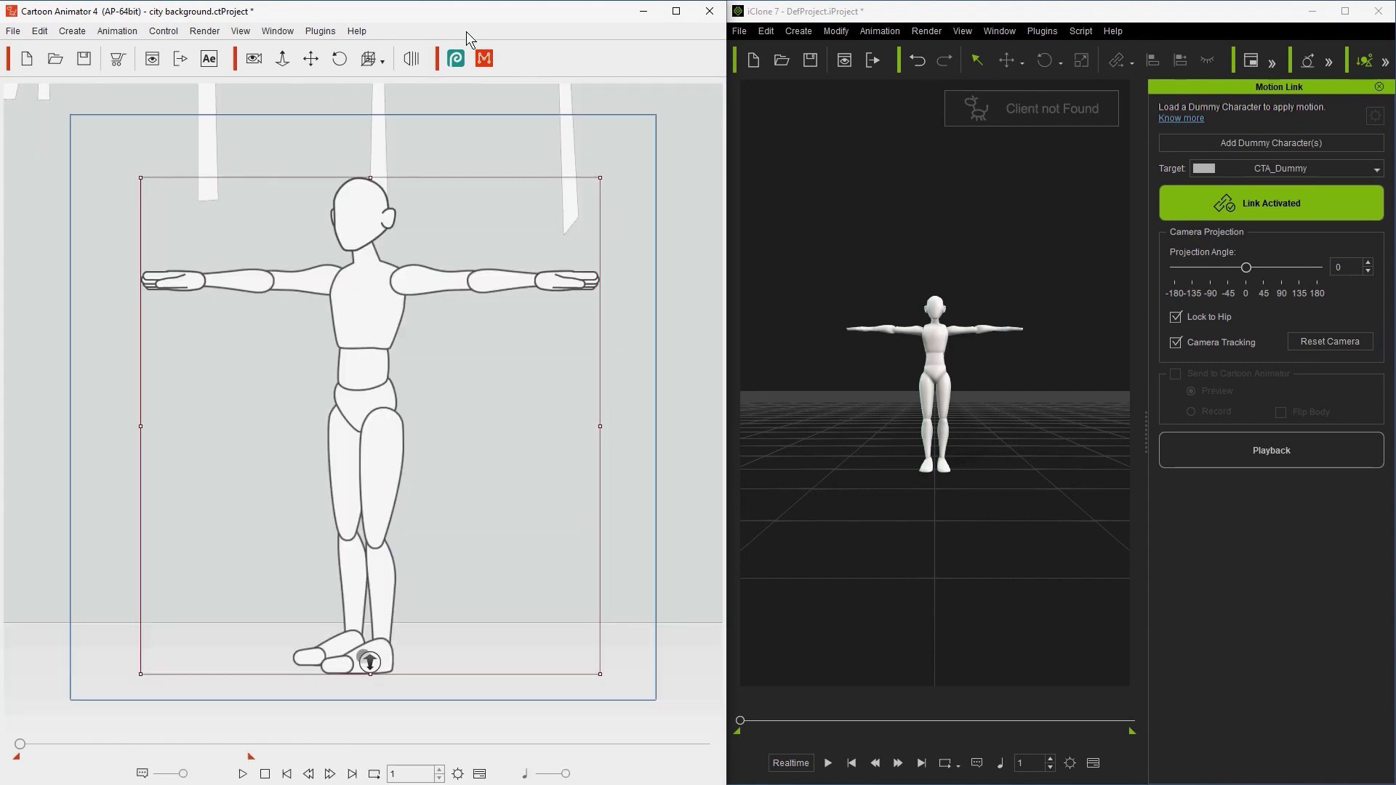
pyautogui.click(485, 59)
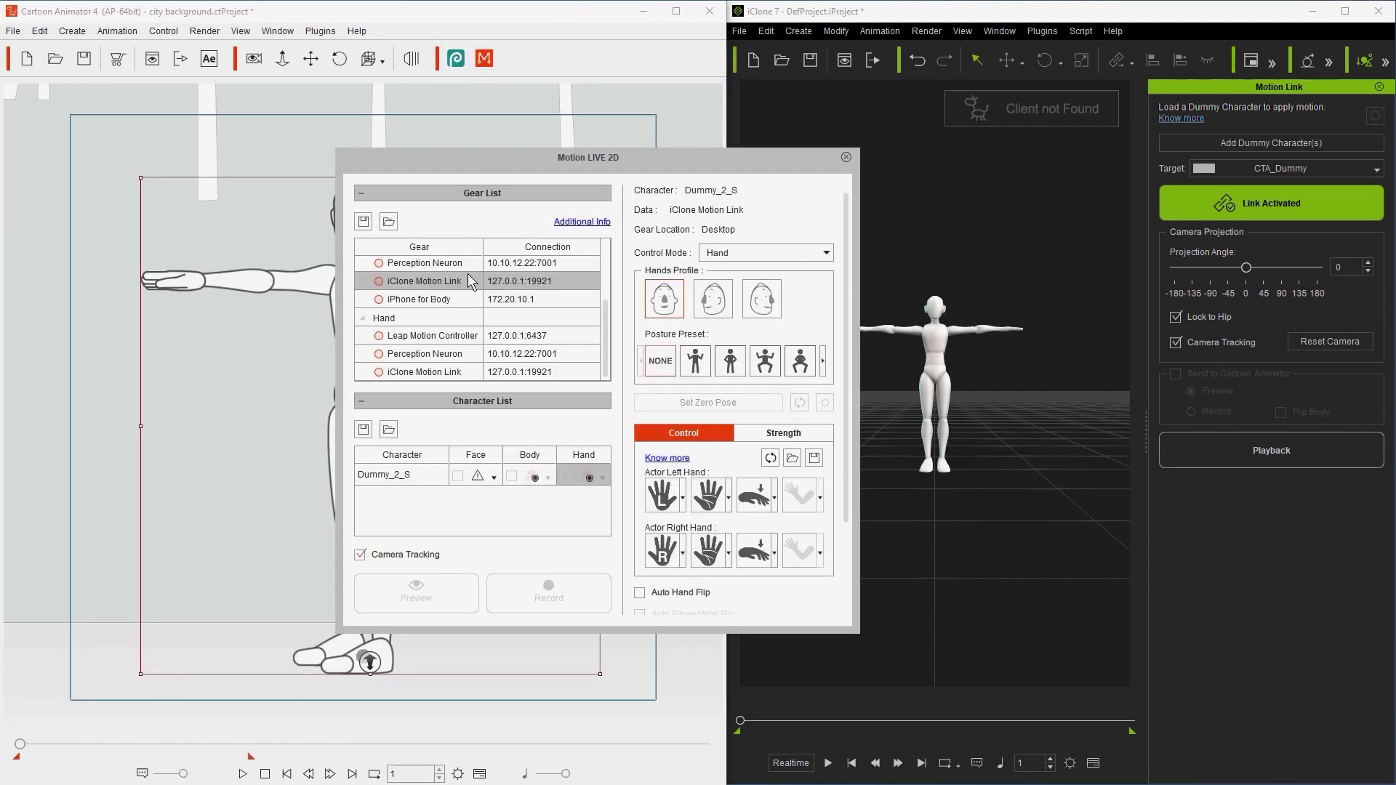
pyautogui.click(379, 282)
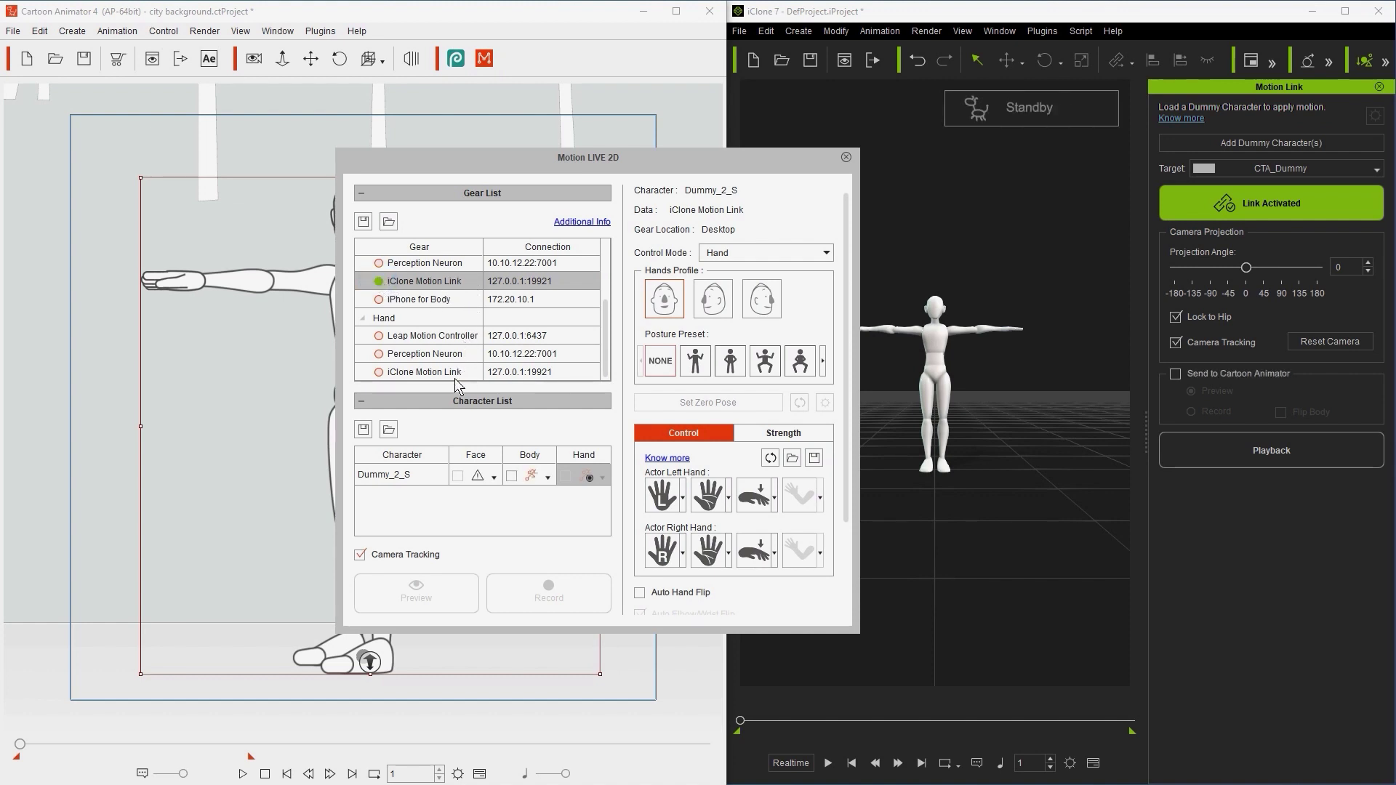
pyautogui.click(378, 373)
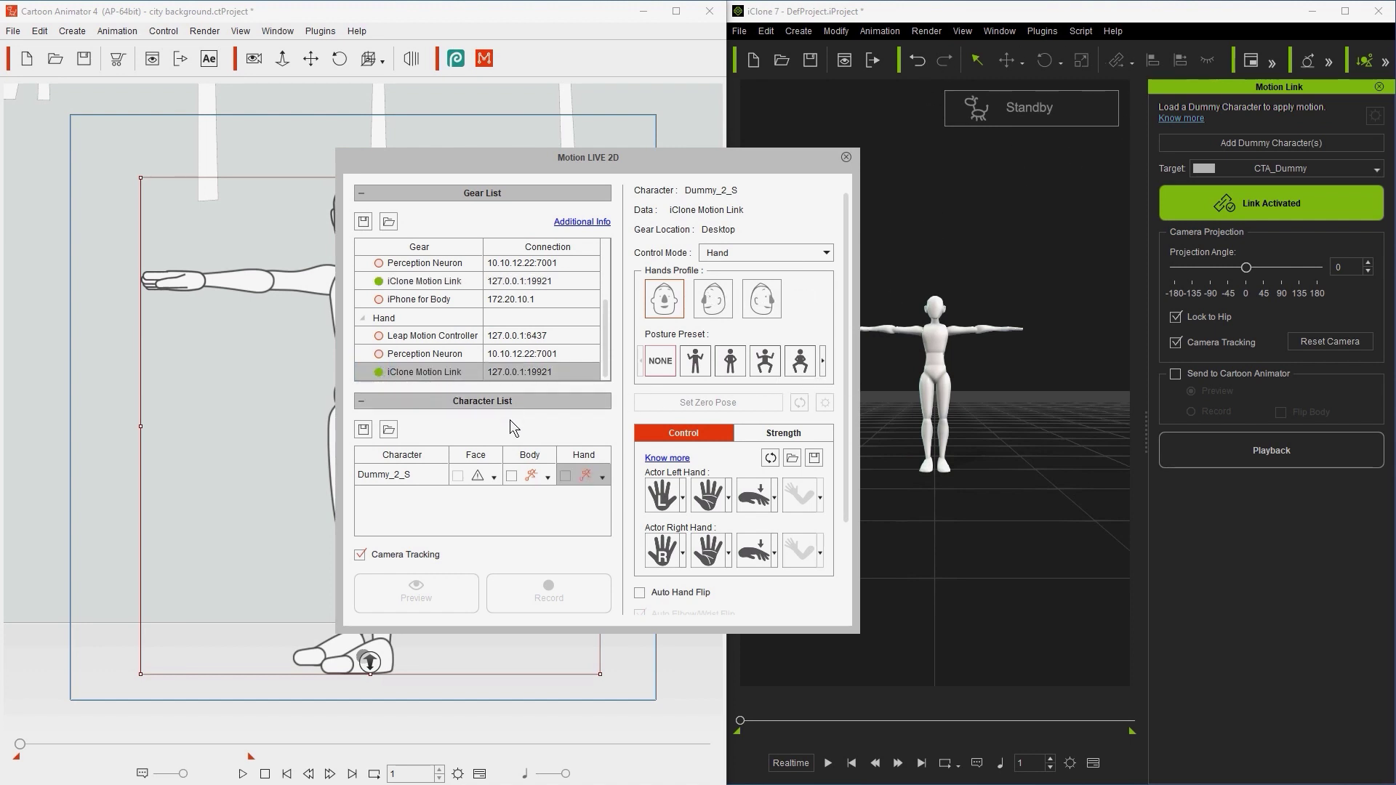
# Set Dummy_2_S's Body and Hand capture sources to iClone Motion Link
pyautogui.click(548, 480)
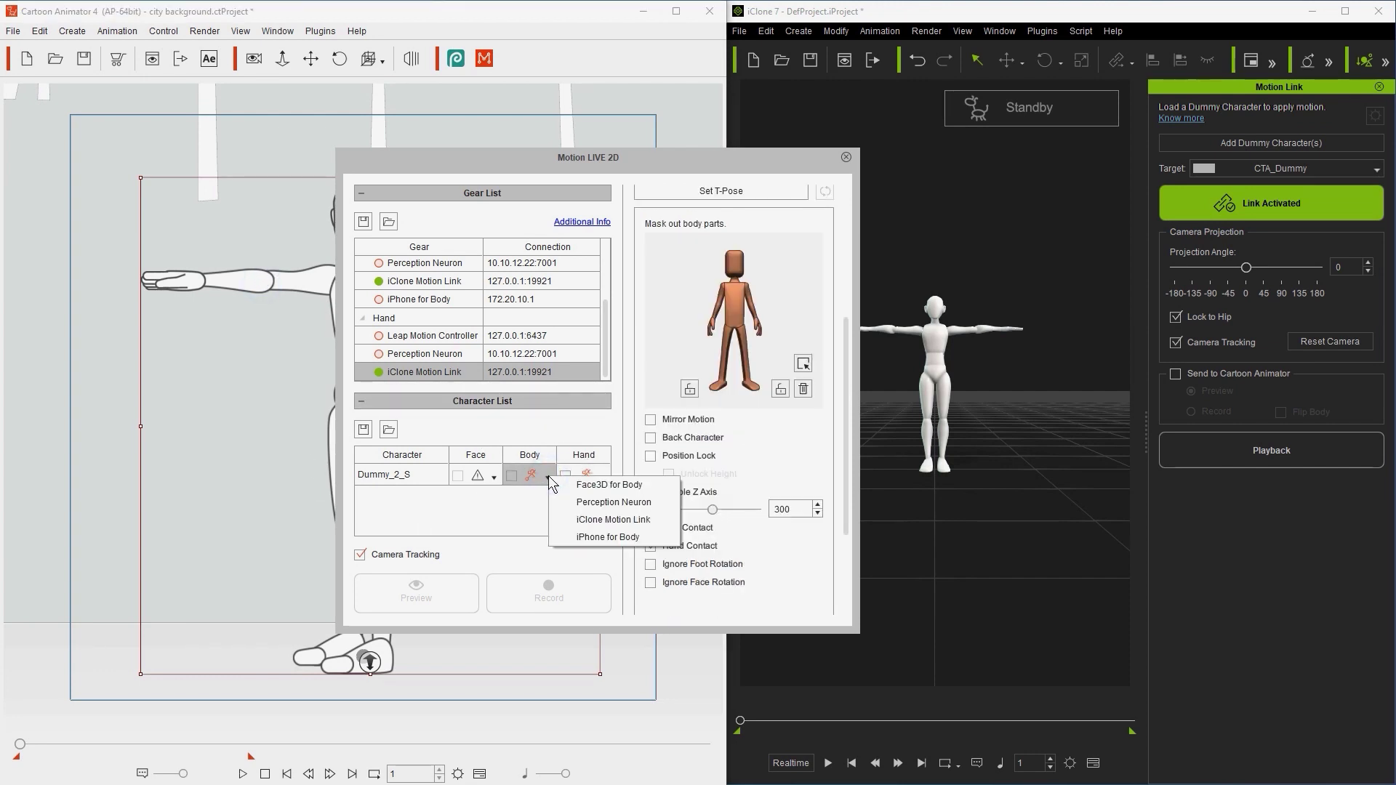
pyautogui.click(567, 519)
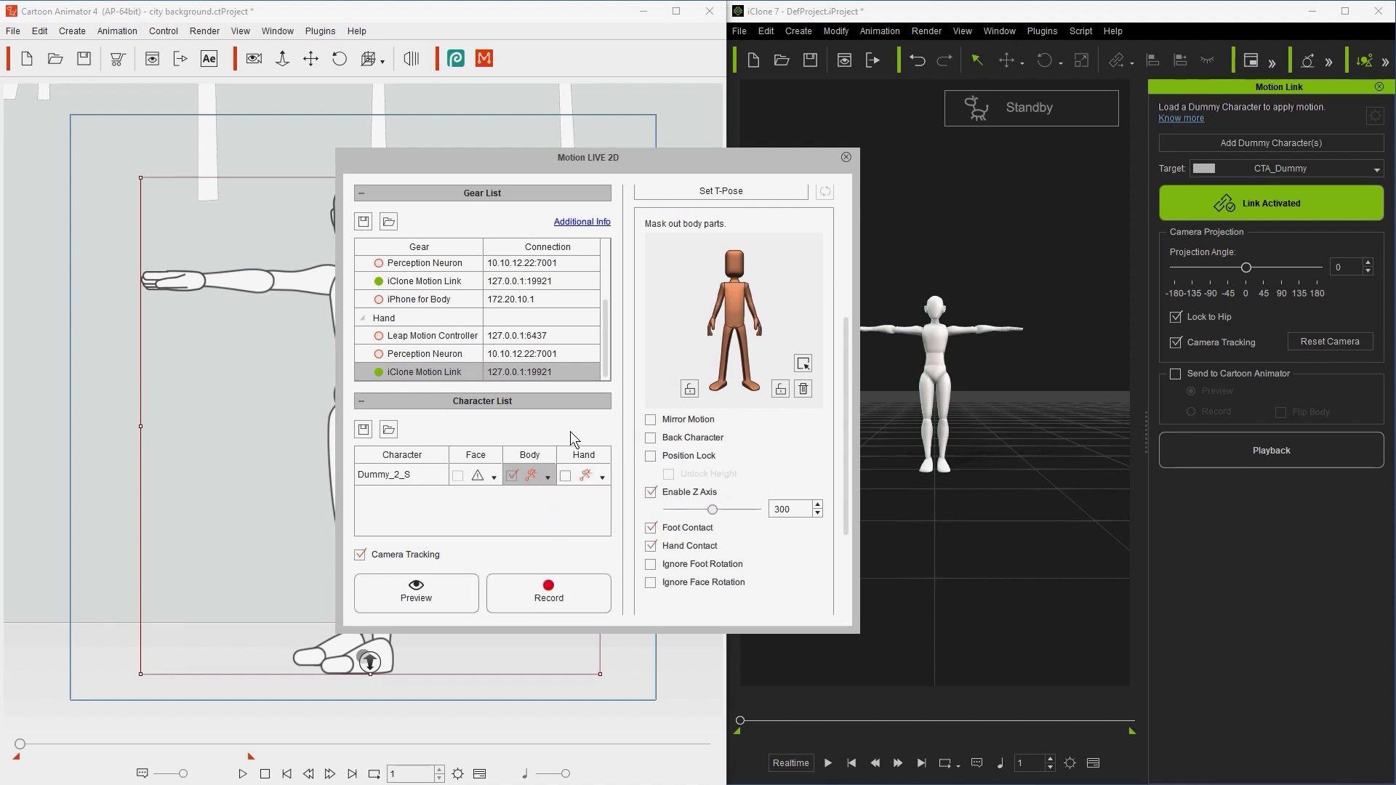
pyautogui.click(603, 482)
pyautogui.click(617, 520)
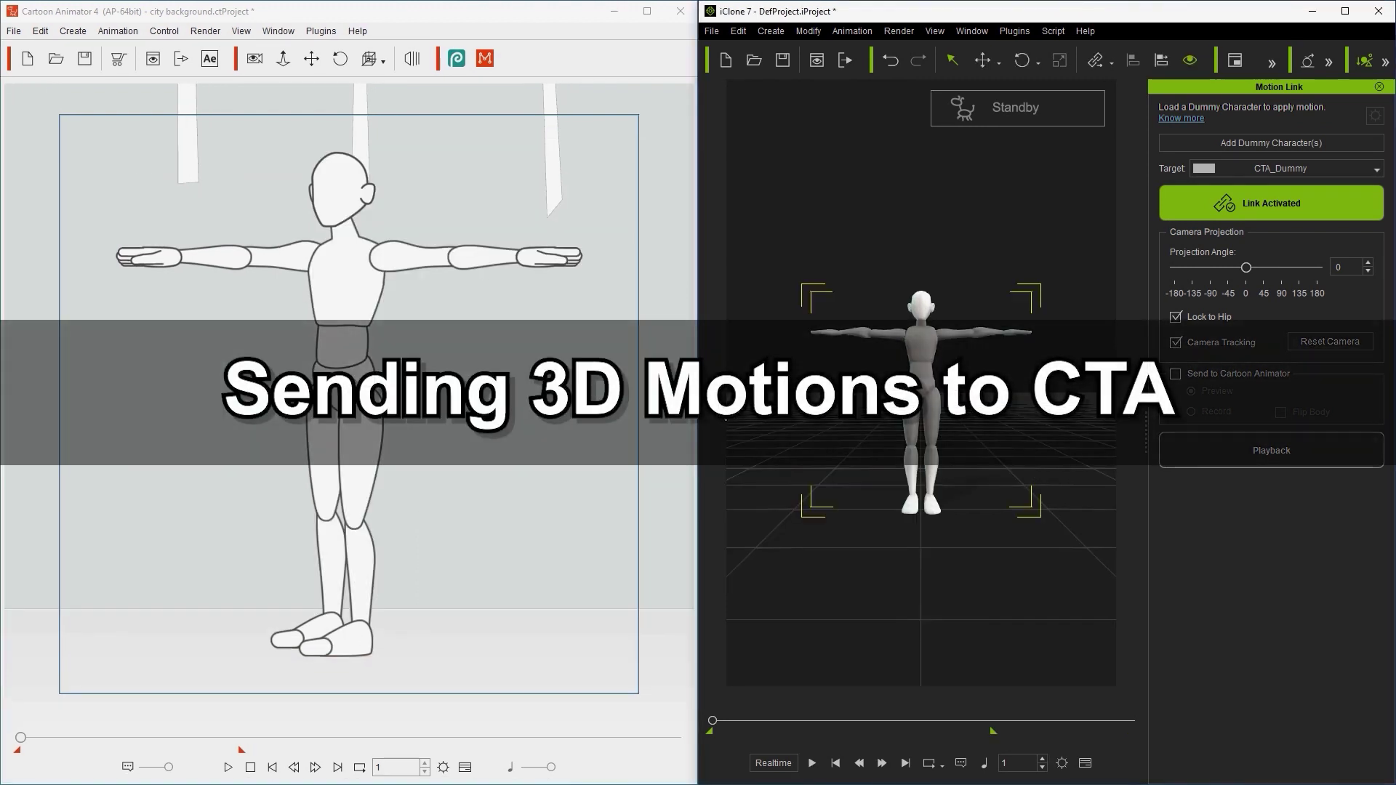
# Review Motion Setting Options and apply UptownFunk_Dance from the Smart Gallery to CTA_Dummy
pyautogui.click(857, 33)
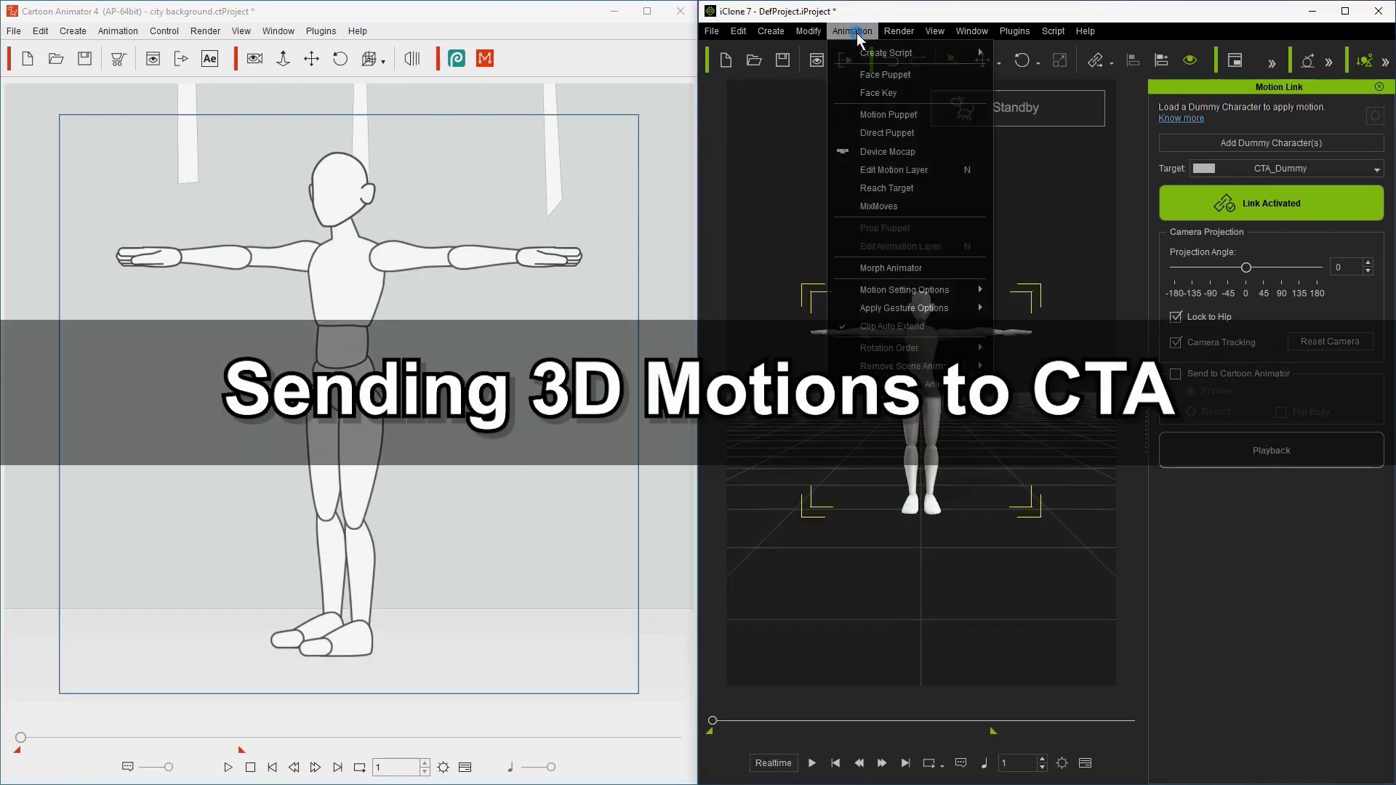
pyautogui.moveTo(904, 290)
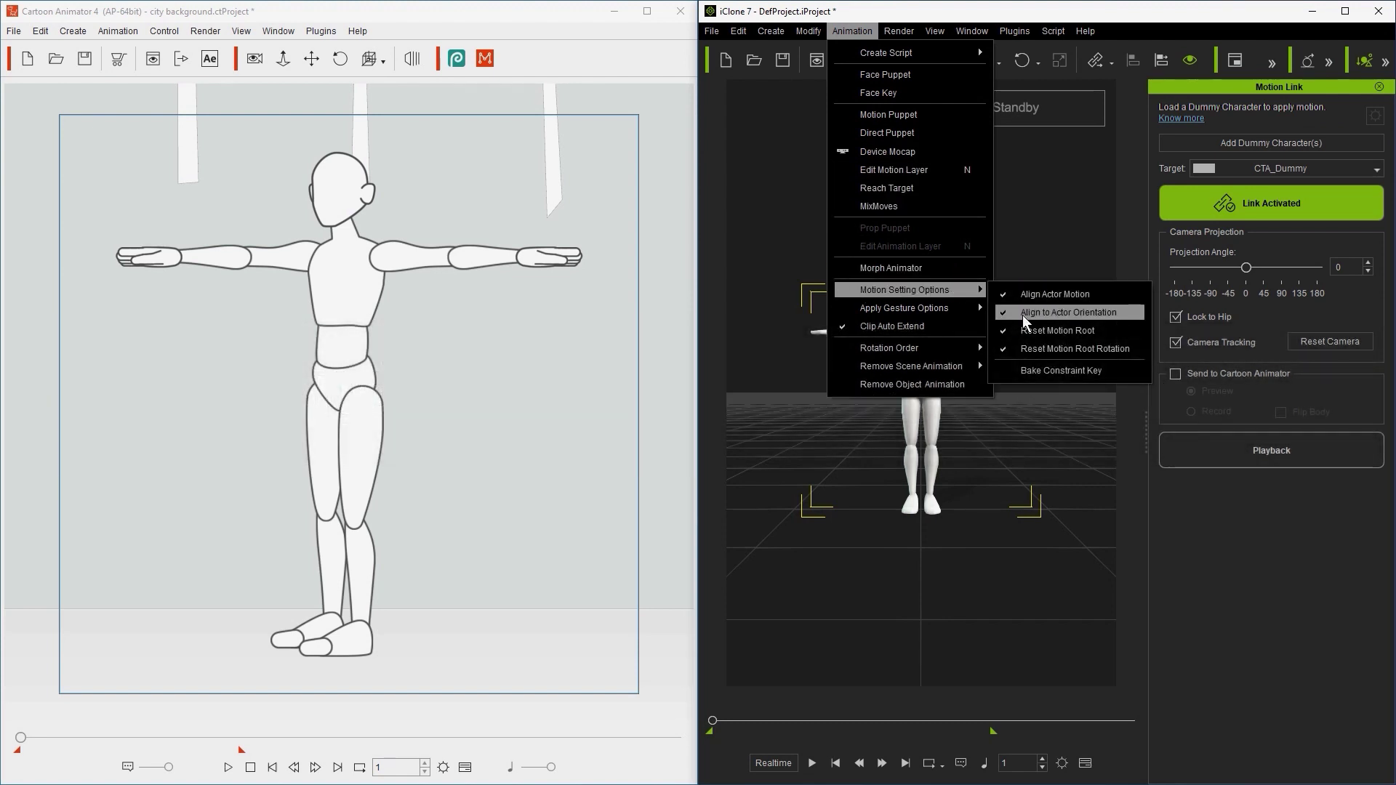
pyautogui.click(813, 399)
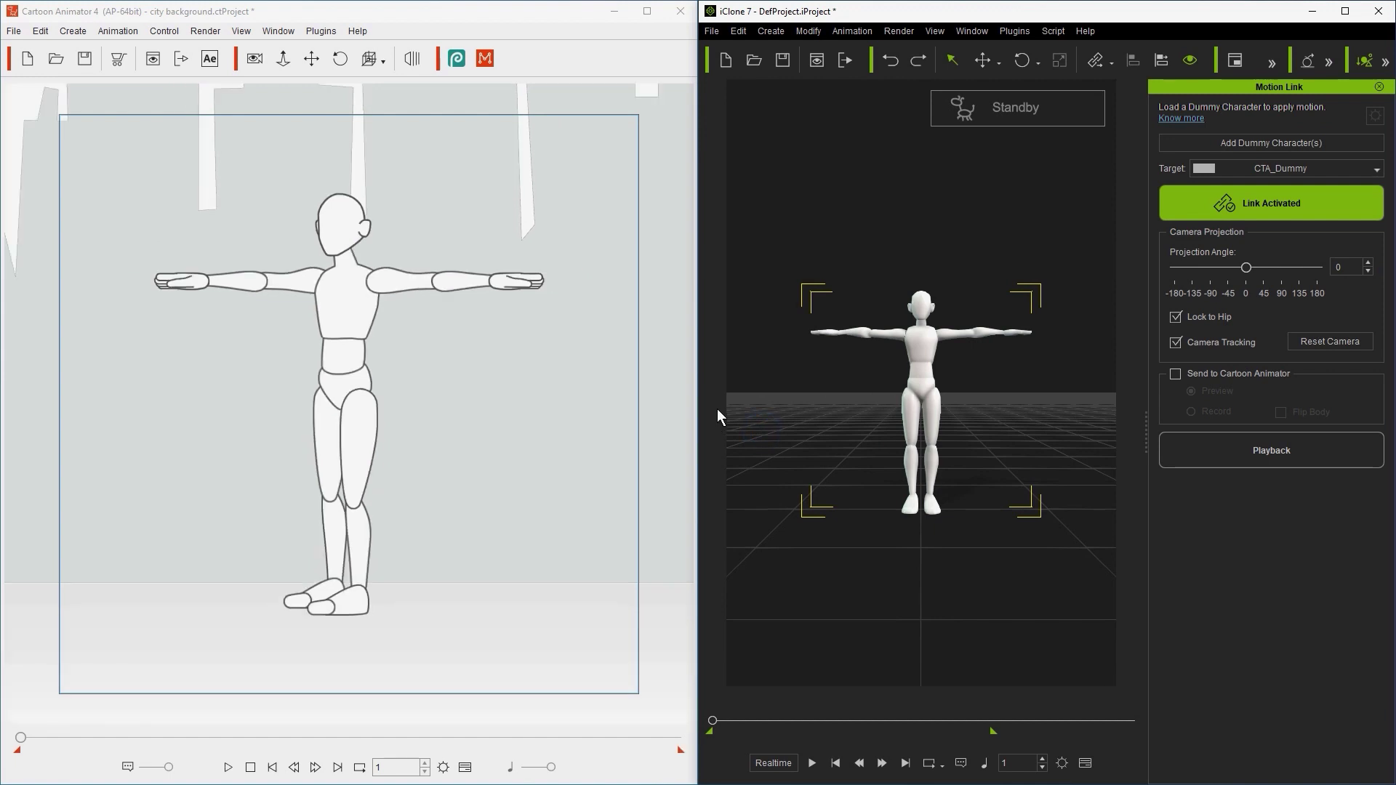
pyautogui.moveTo(464, 321); pyautogui.dragTo(931, 356)
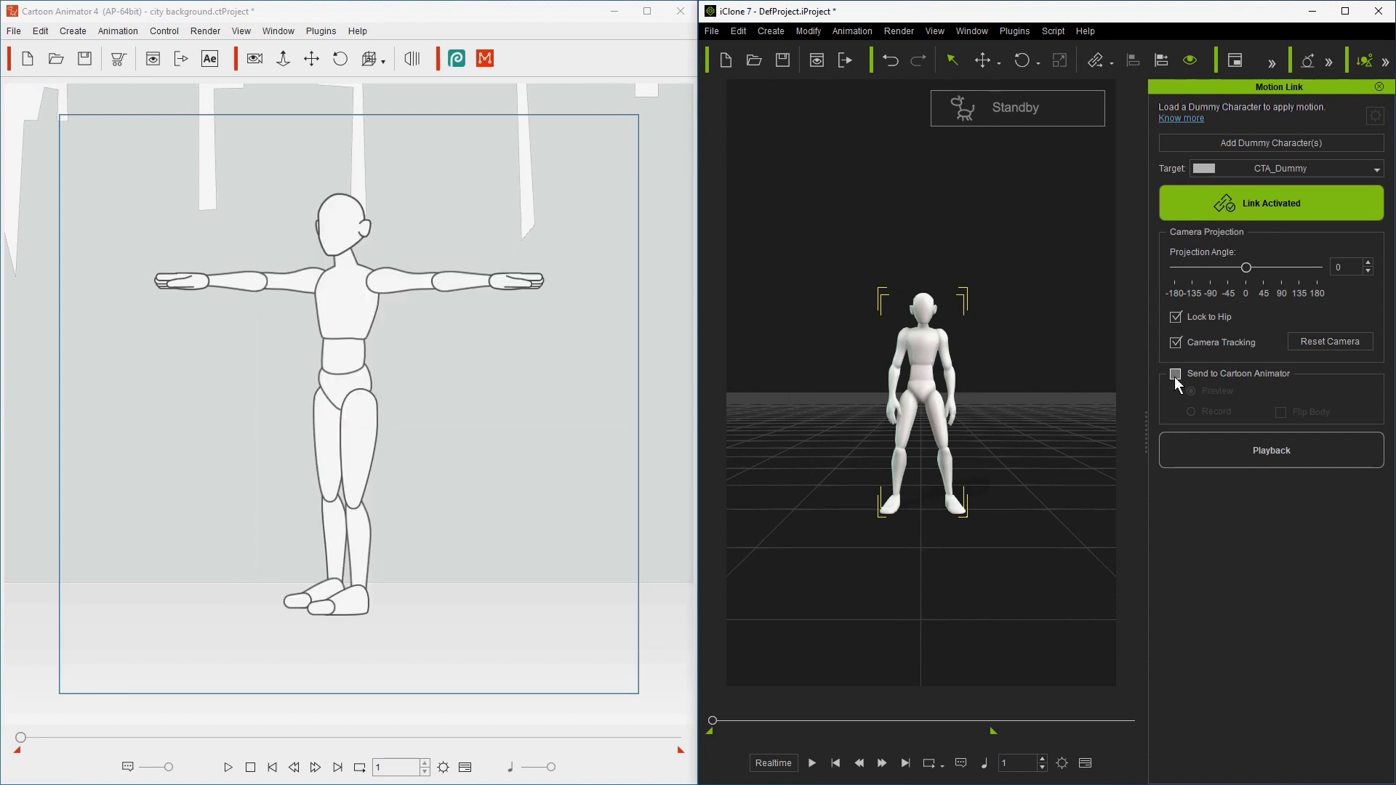
pyautogui.click(1175, 376)
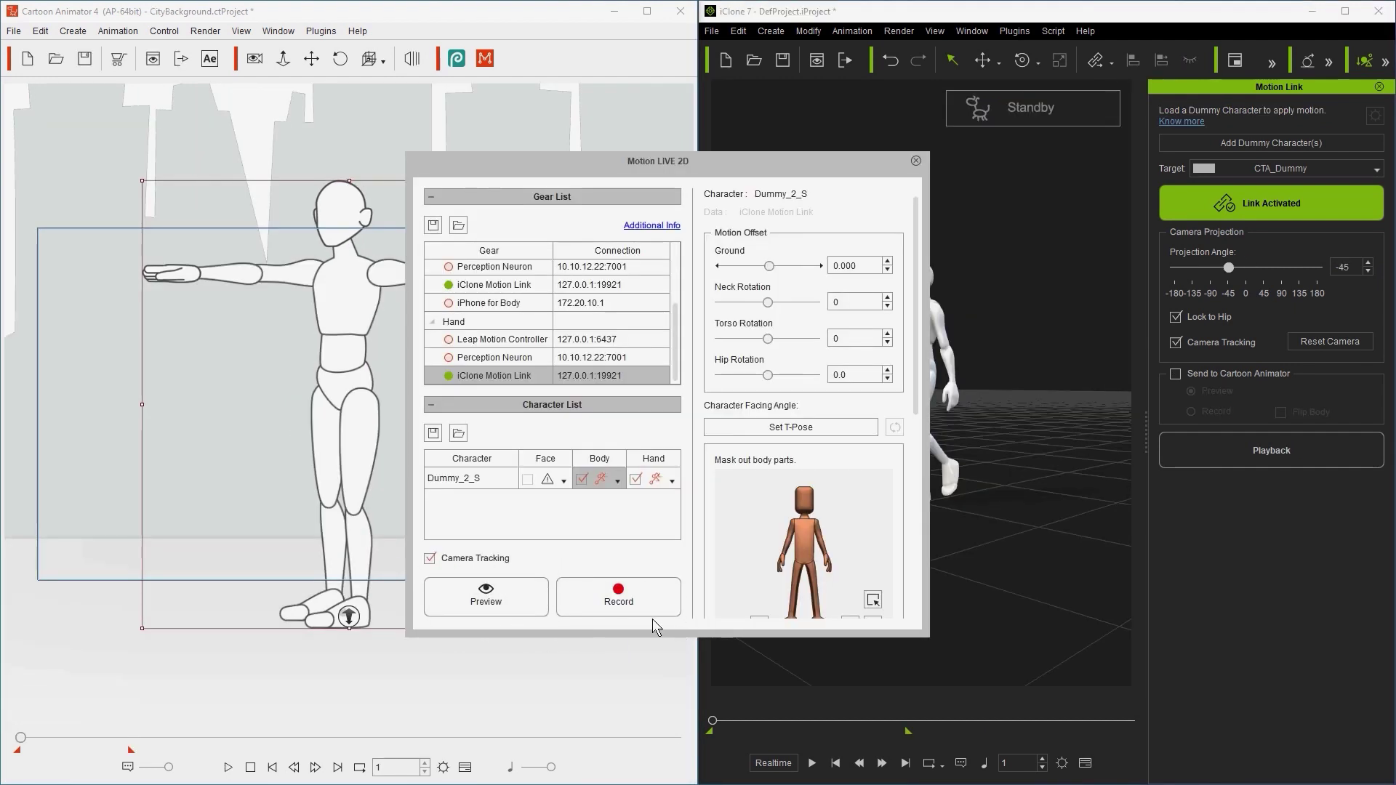
# Enable Send to Cartoon Animator in Preview mode so the 2D dummy mirrors the pose
pyautogui.click(1218, 562)
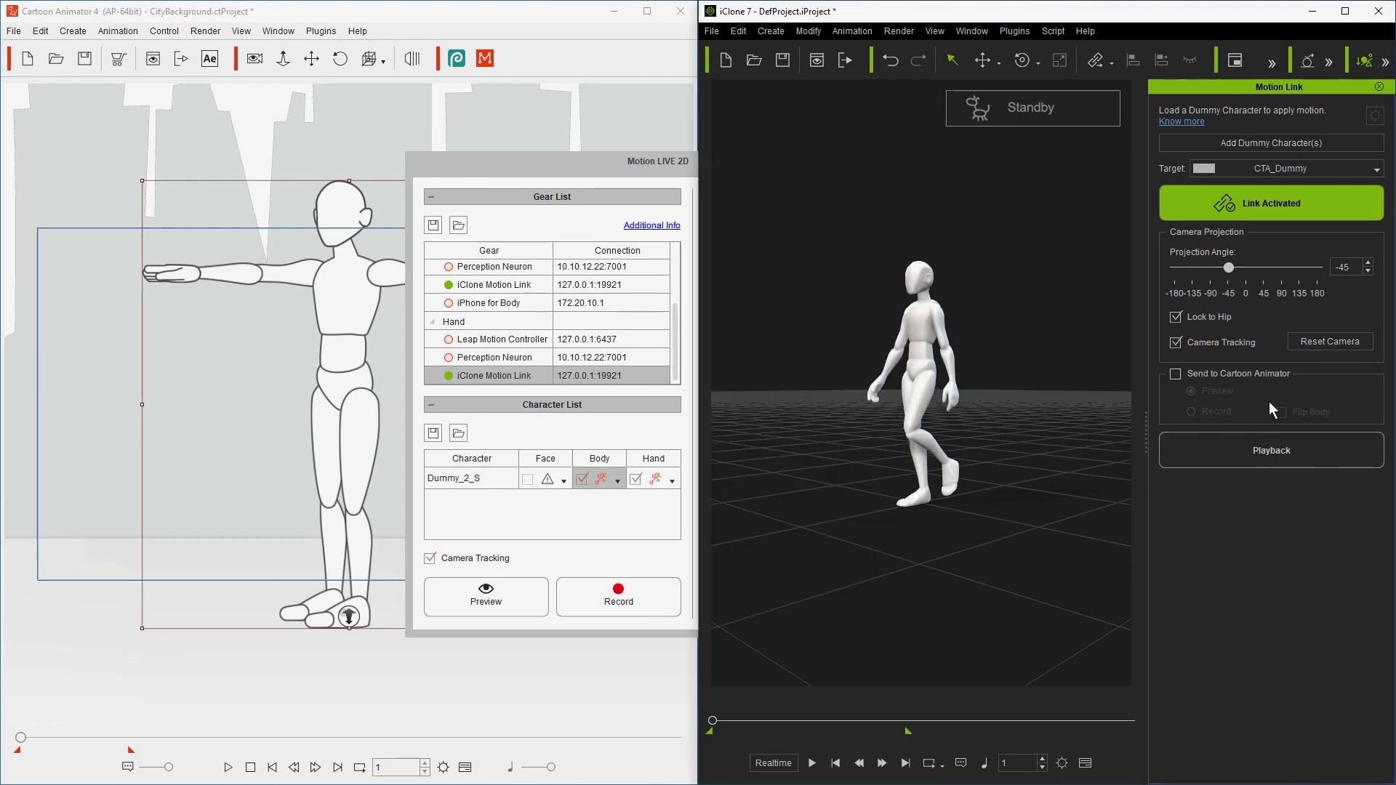
pyautogui.click(1218, 374)
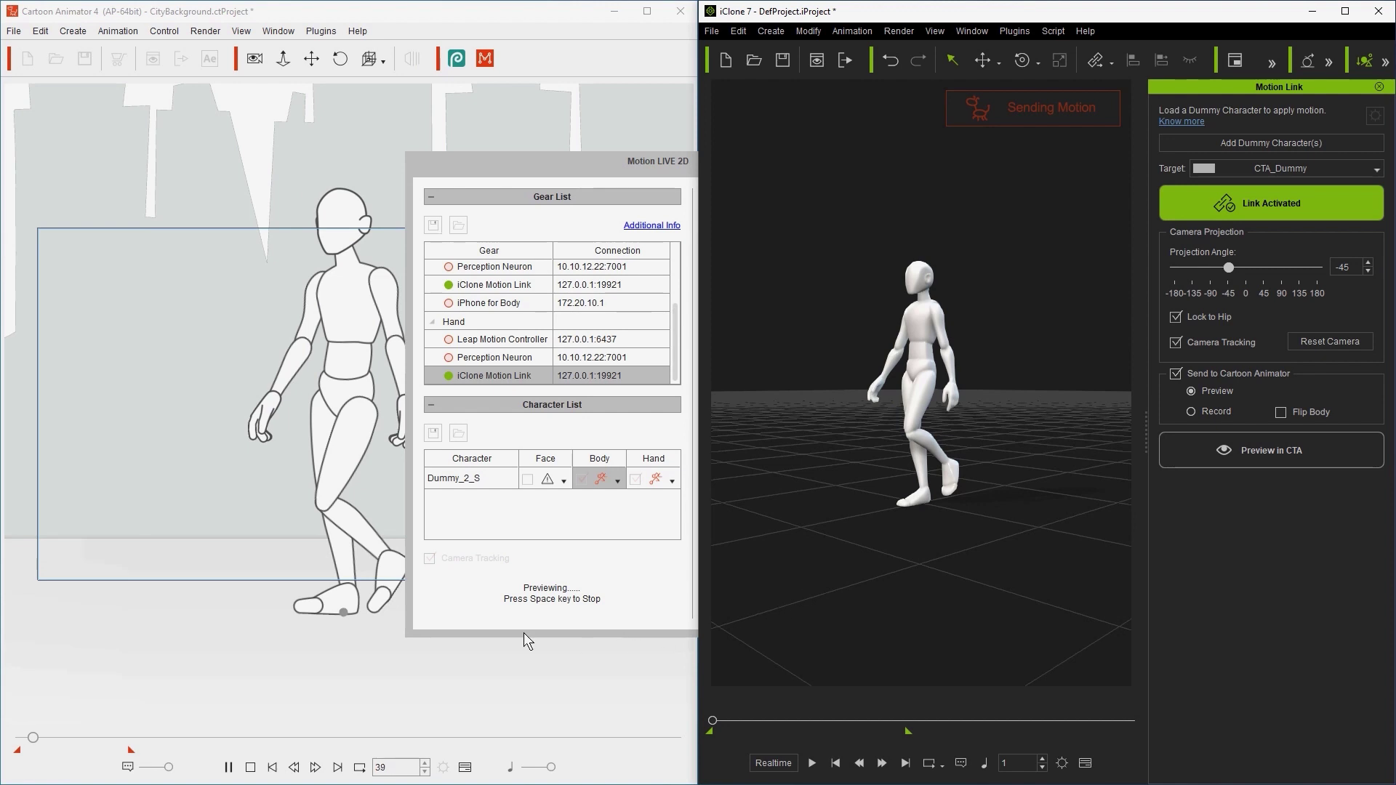
pyautogui.click(1220, 412)
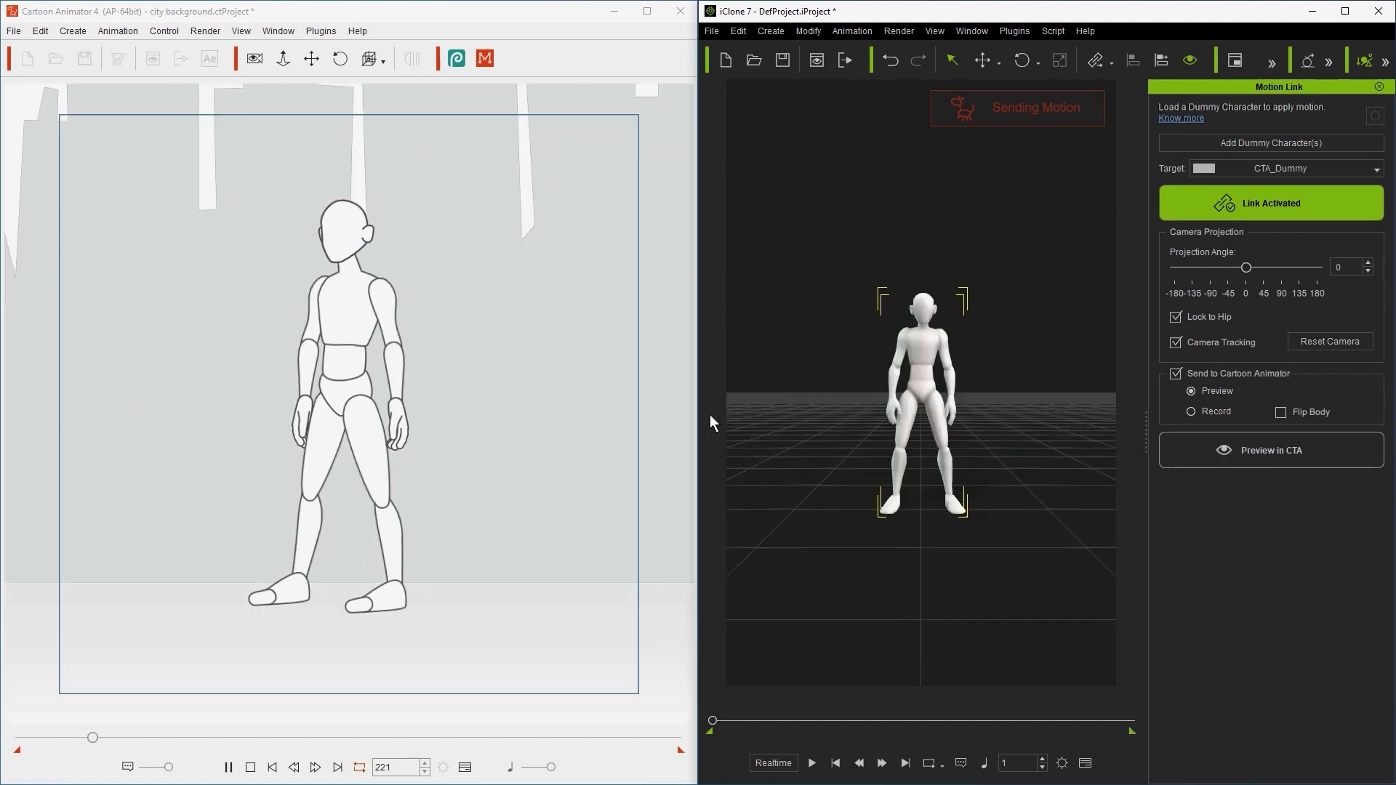
# Inspect CTA_Dummy's UptownFunk_Dance clip on the timeline, jumping near frame 660
pyautogui.click(1085, 764)
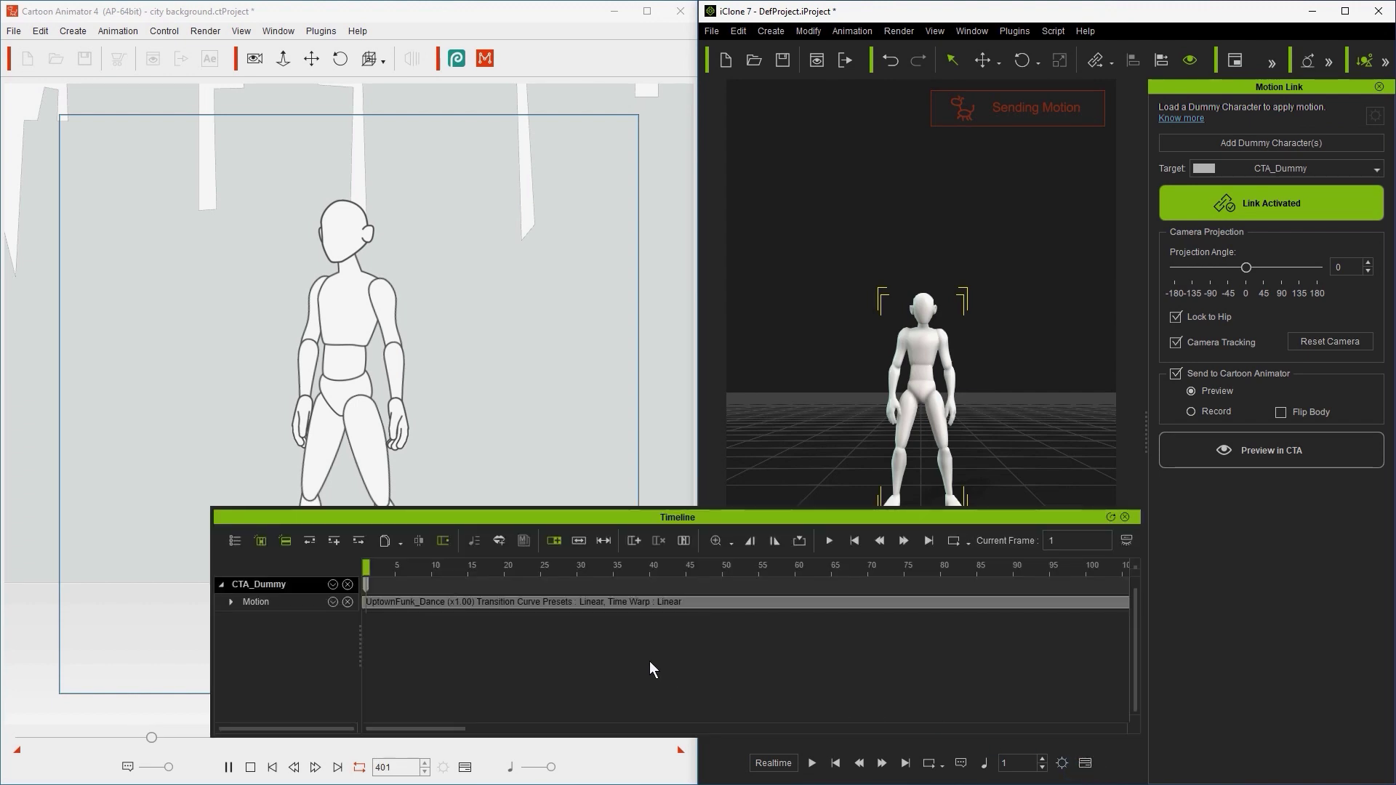
pyautogui.scroll(-1, 630, 666)
pyautogui.scroll(-1, 629, 667)
pyautogui.scroll(-2, 629, 667)
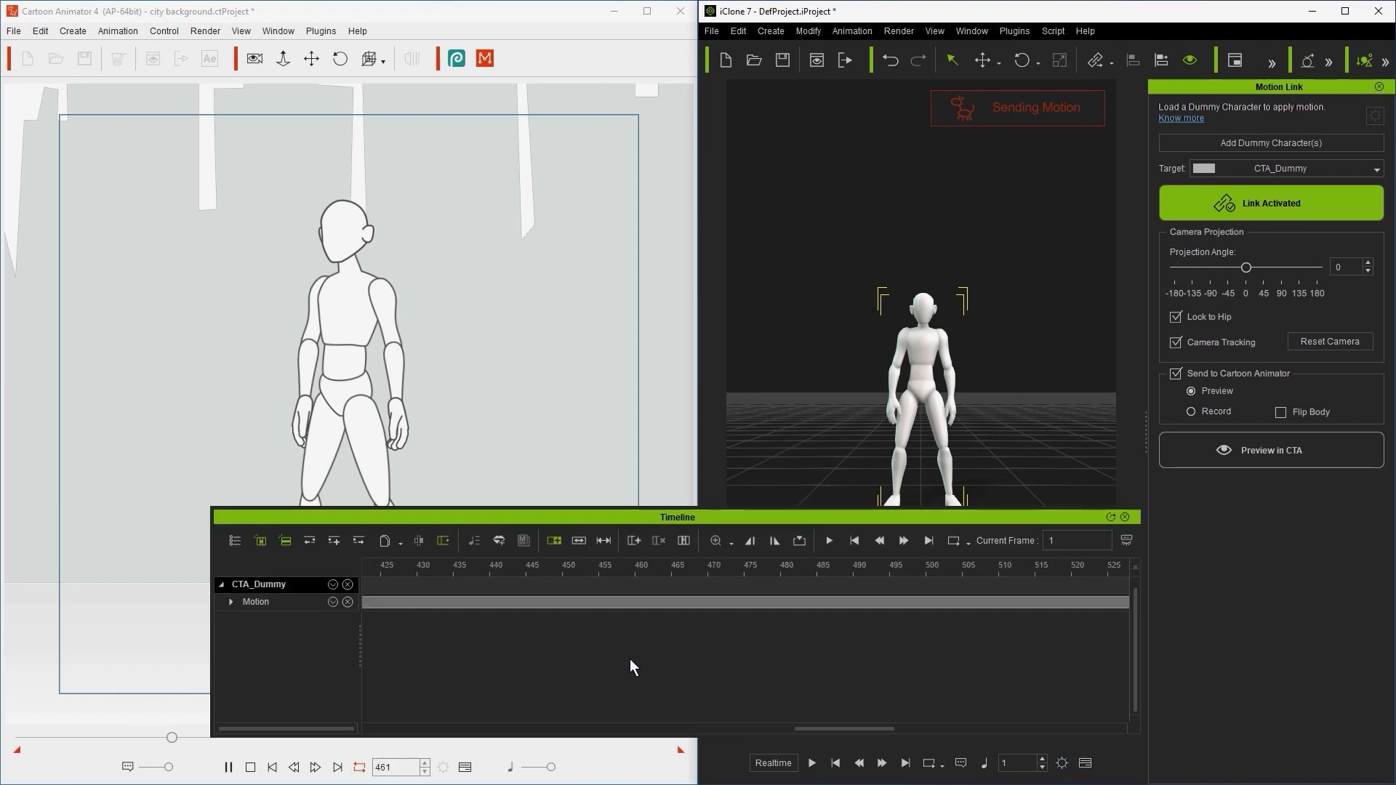
pyautogui.scroll(-1, 630, 667)
pyautogui.scroll(-1, 629, 660)
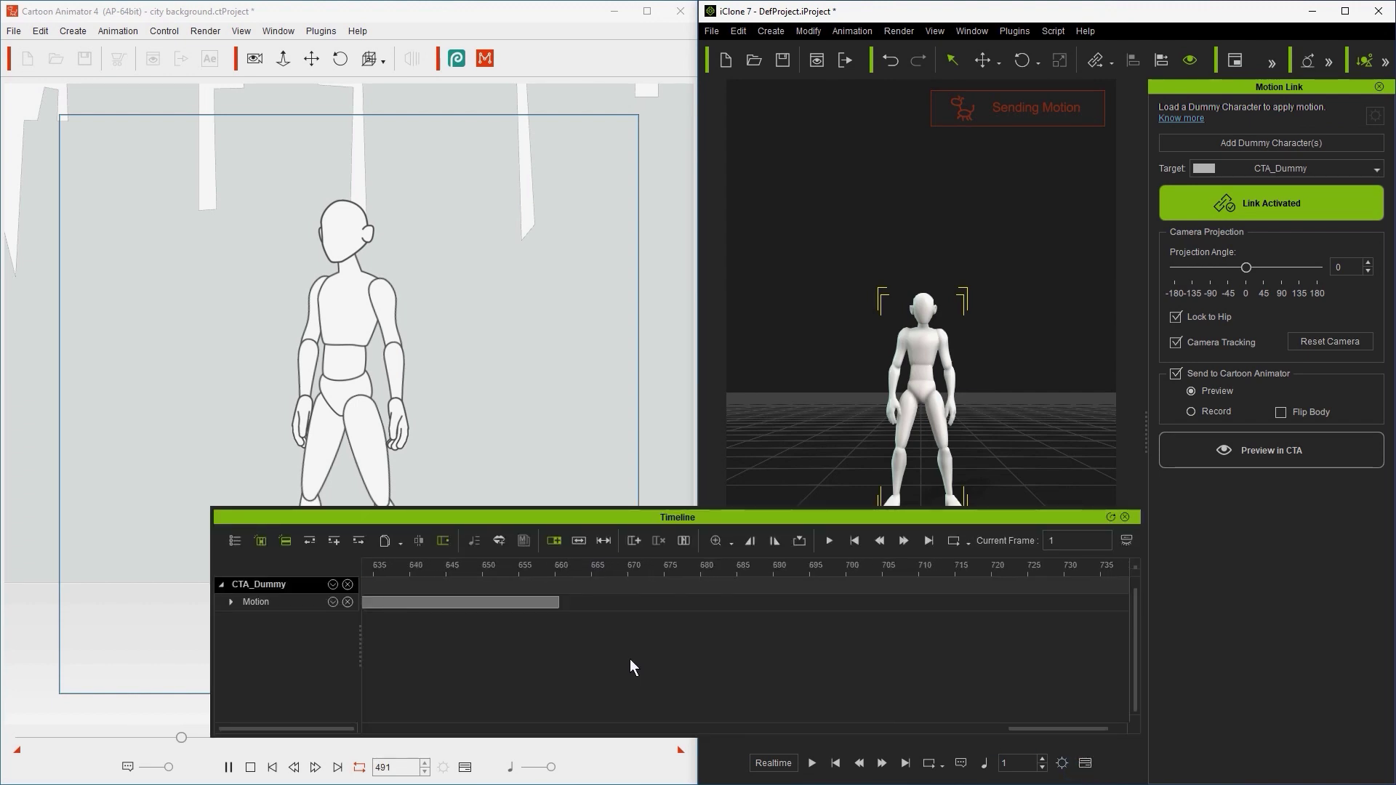
pyautogui.click(556, 566)
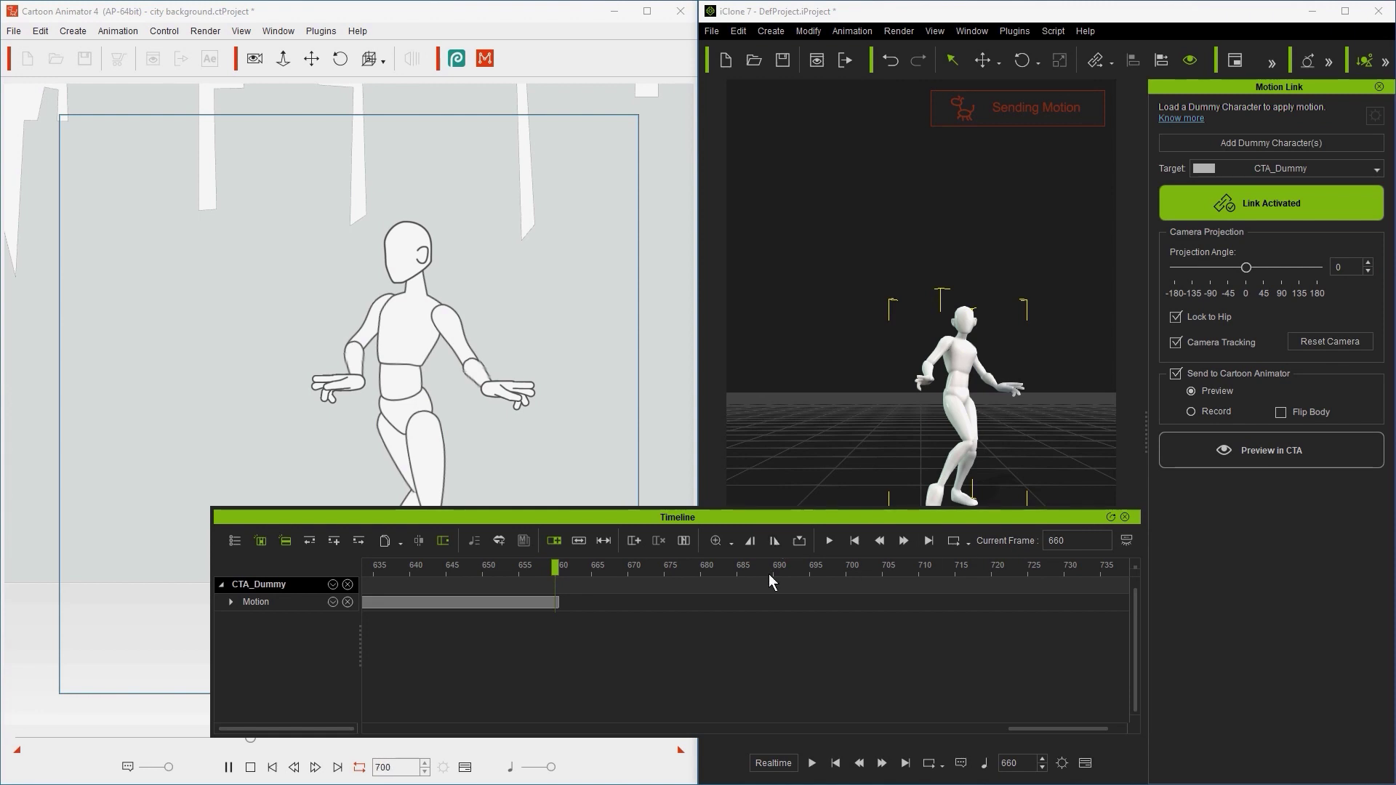
# Return to frame 1, close the timeline, and preview then stop the dance in Cartoon Animator
pyautogui.click(854, 541)
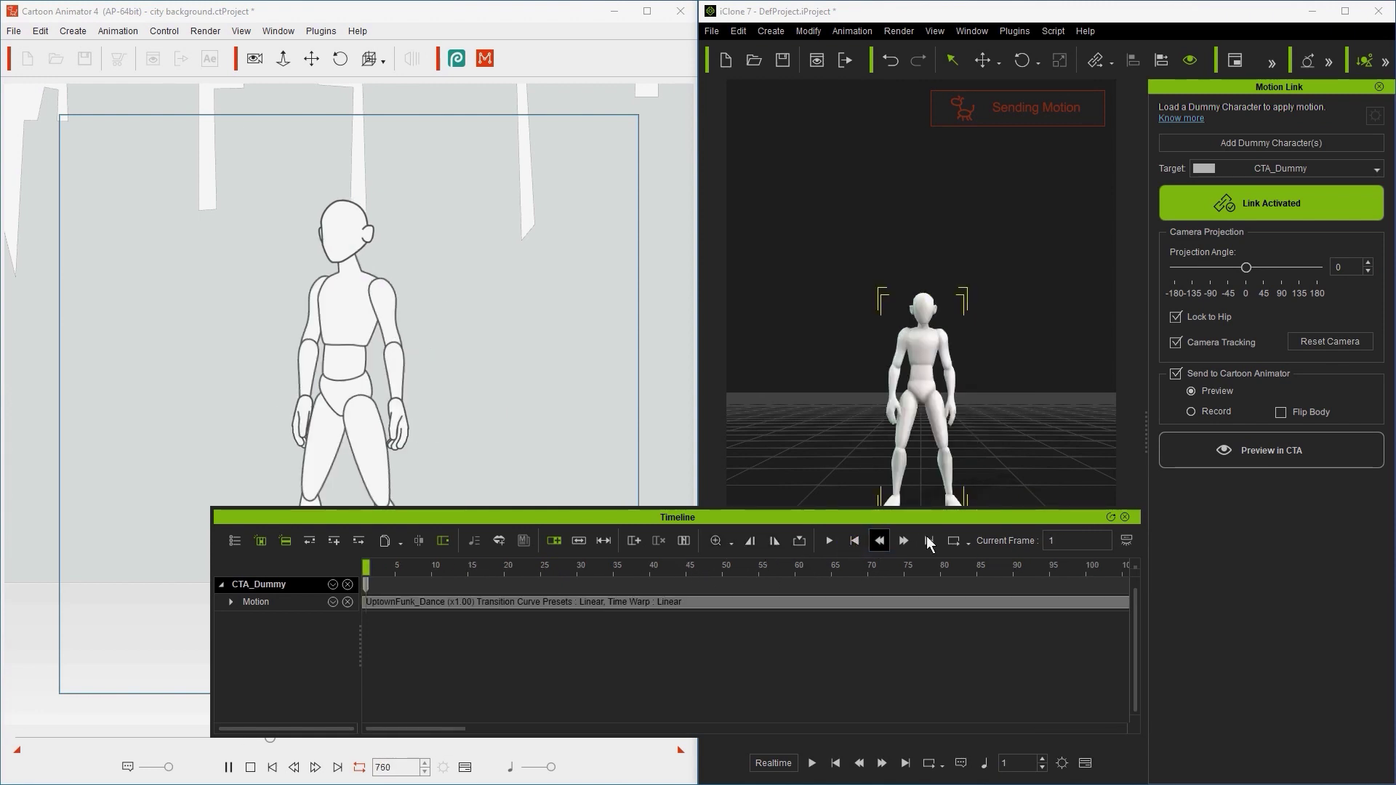
pyautogui.click(1127, 516)
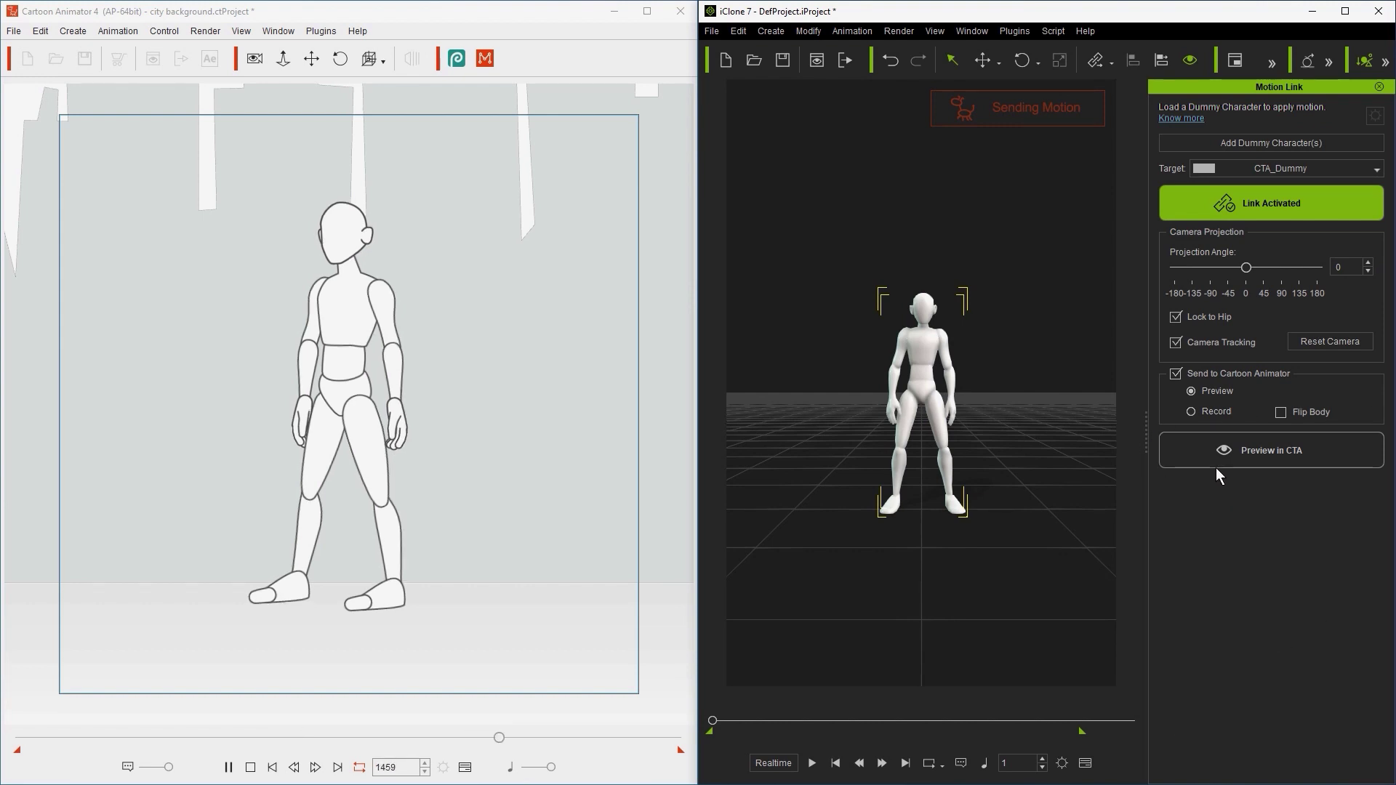
pyautogui.click(1196, 457)
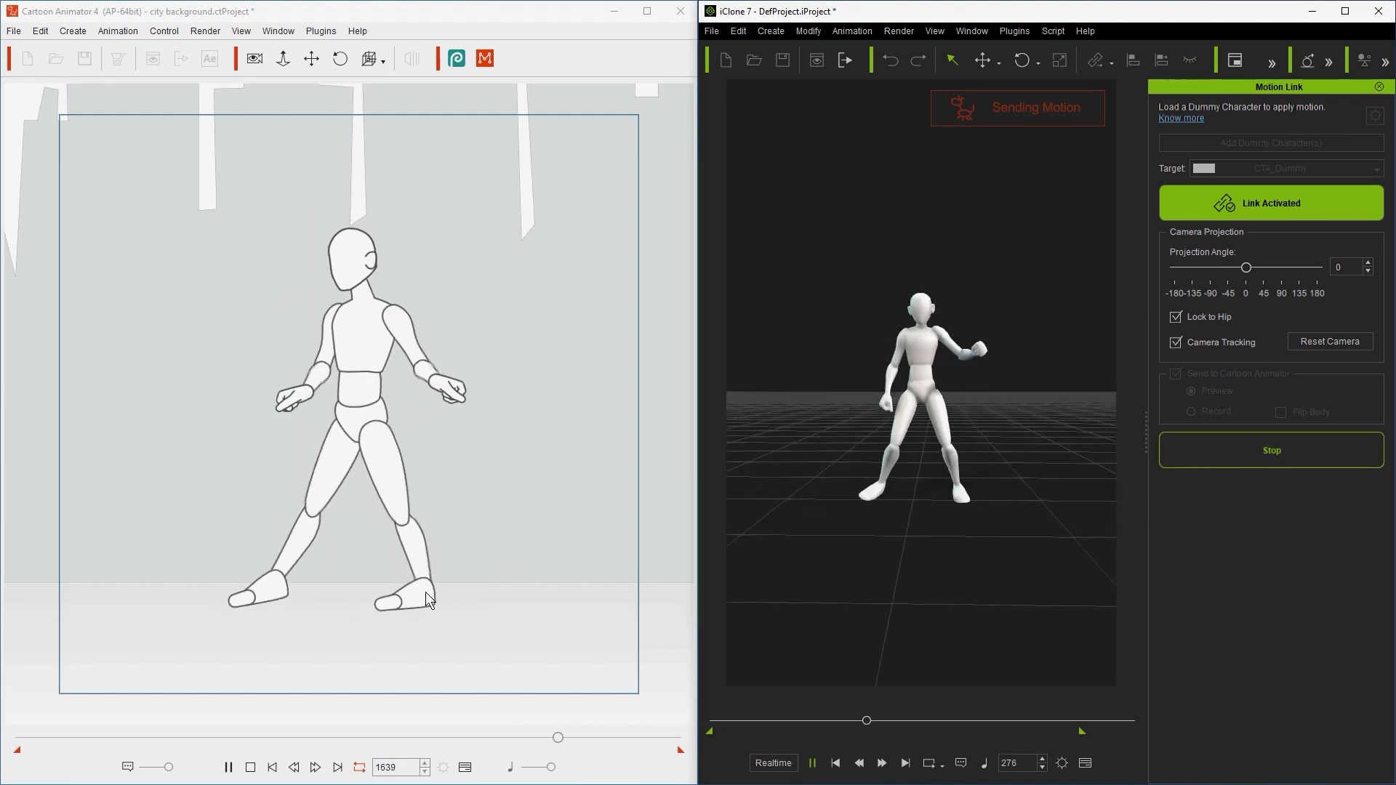
pyautogui.click(1178, 458)
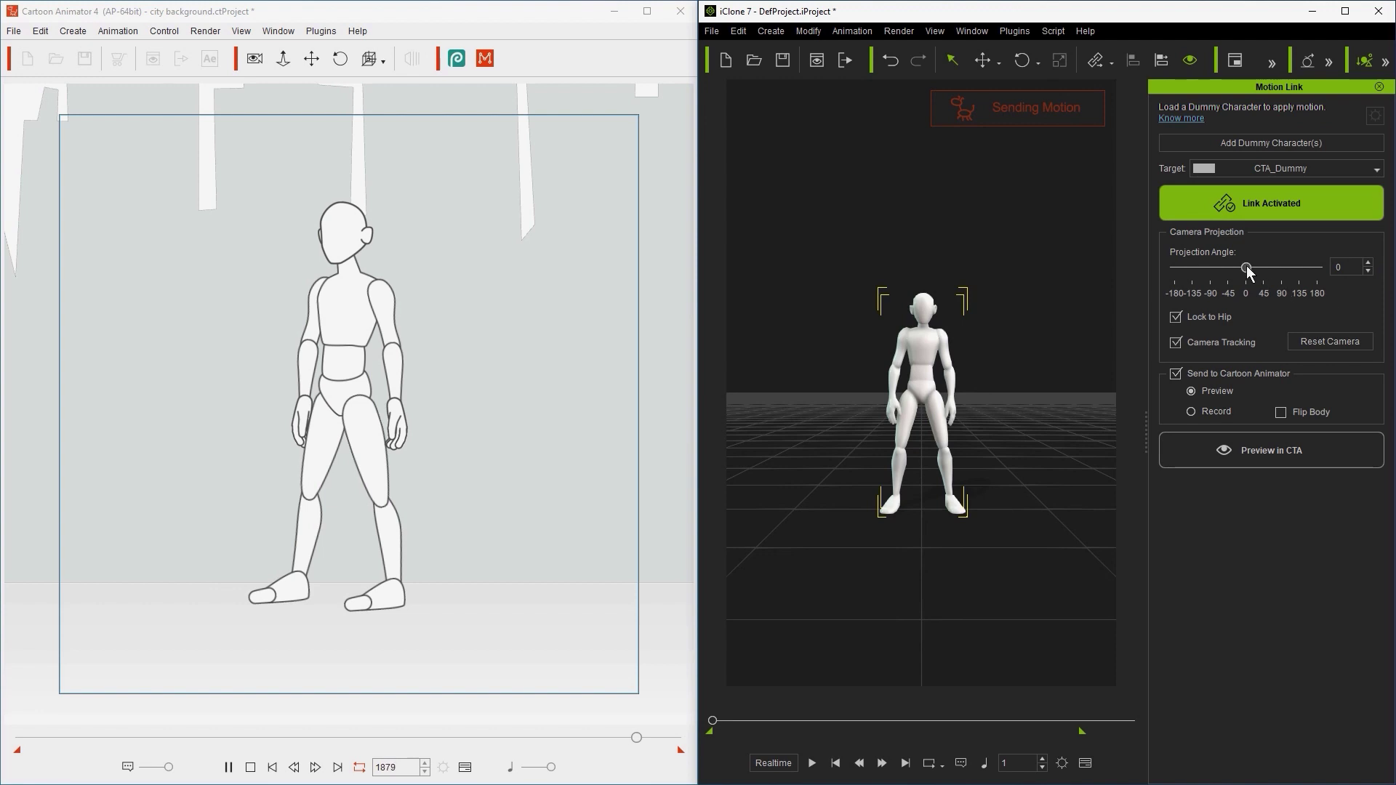
# Preview the dance in Cartoon Animator at a -45 projection angle, then stop the preview
pyautogui.moveTo(1248, 272)
pyautogui.mouseDown()
pyautogui.moveTo(1191, 275)
pyautogui.moveTo(1246, 275)
pyautogui.mouseUp()
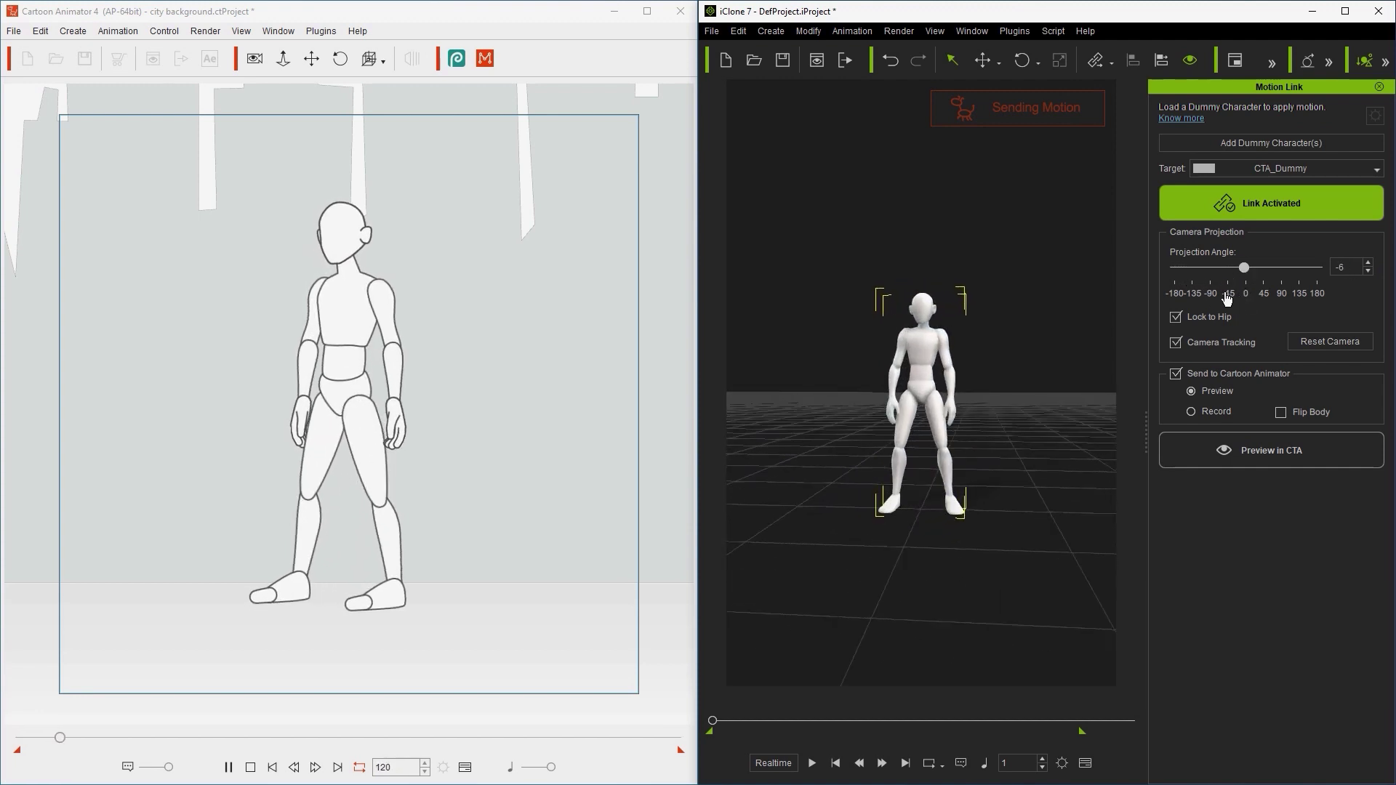
pyautogui.click(1228, 296)
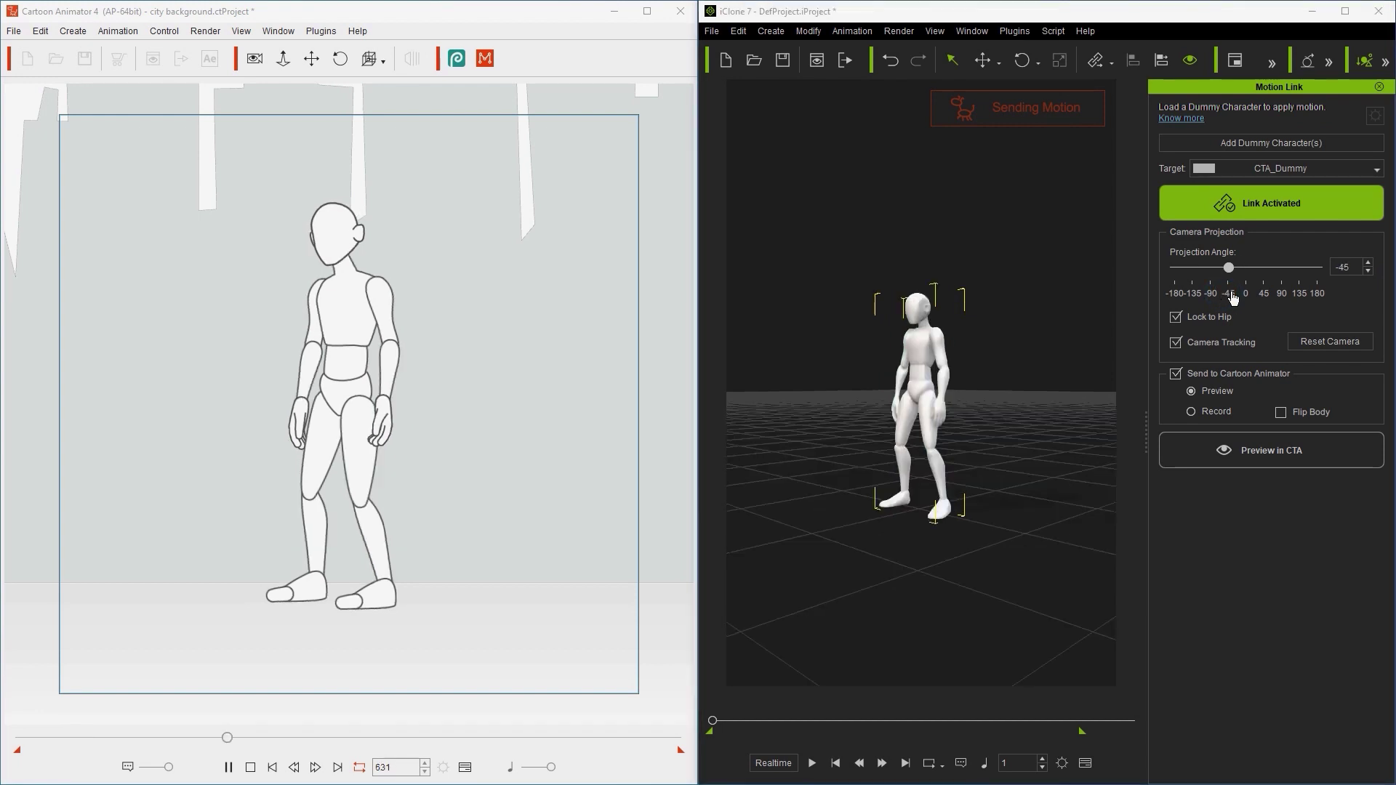
pyautogui.click(1279, 465)
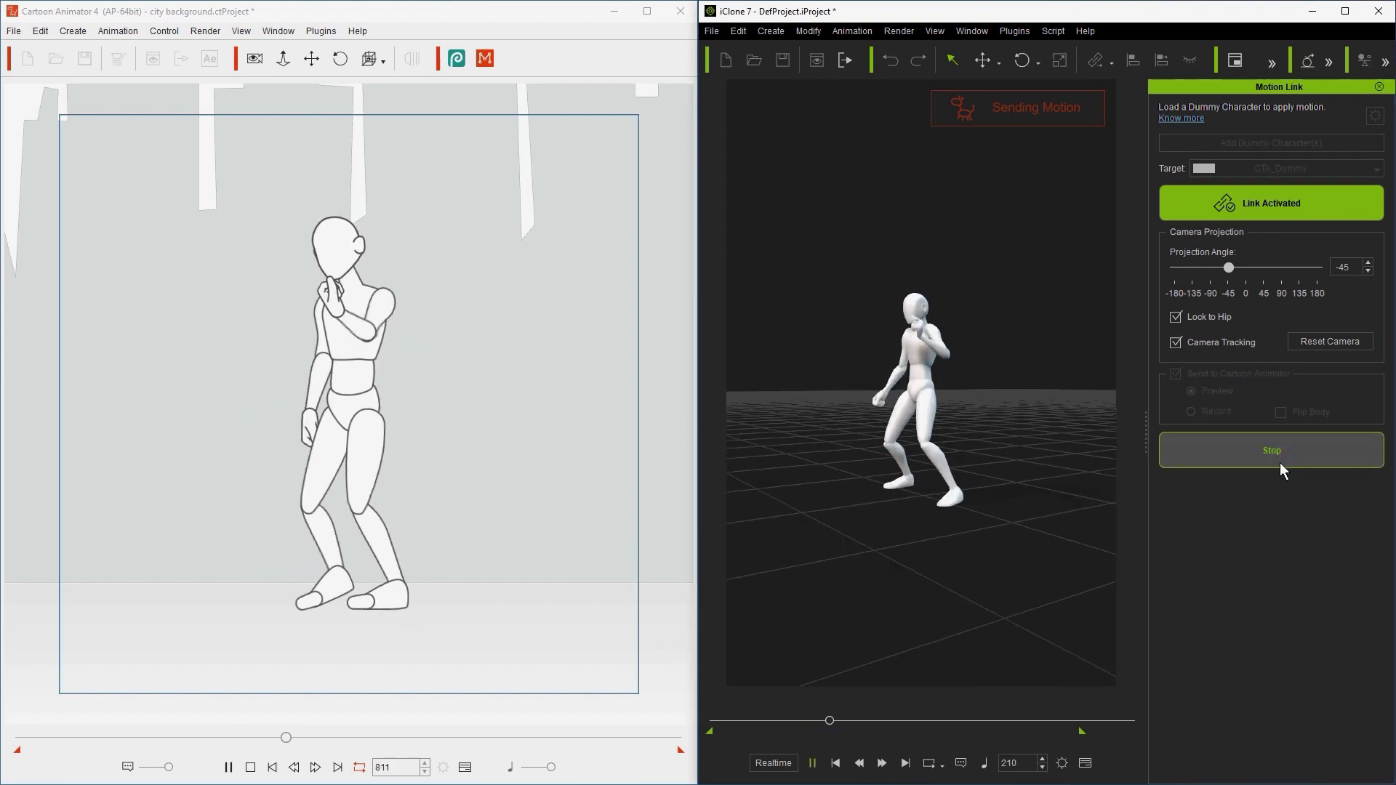
pyautogui.click(1279, 463)
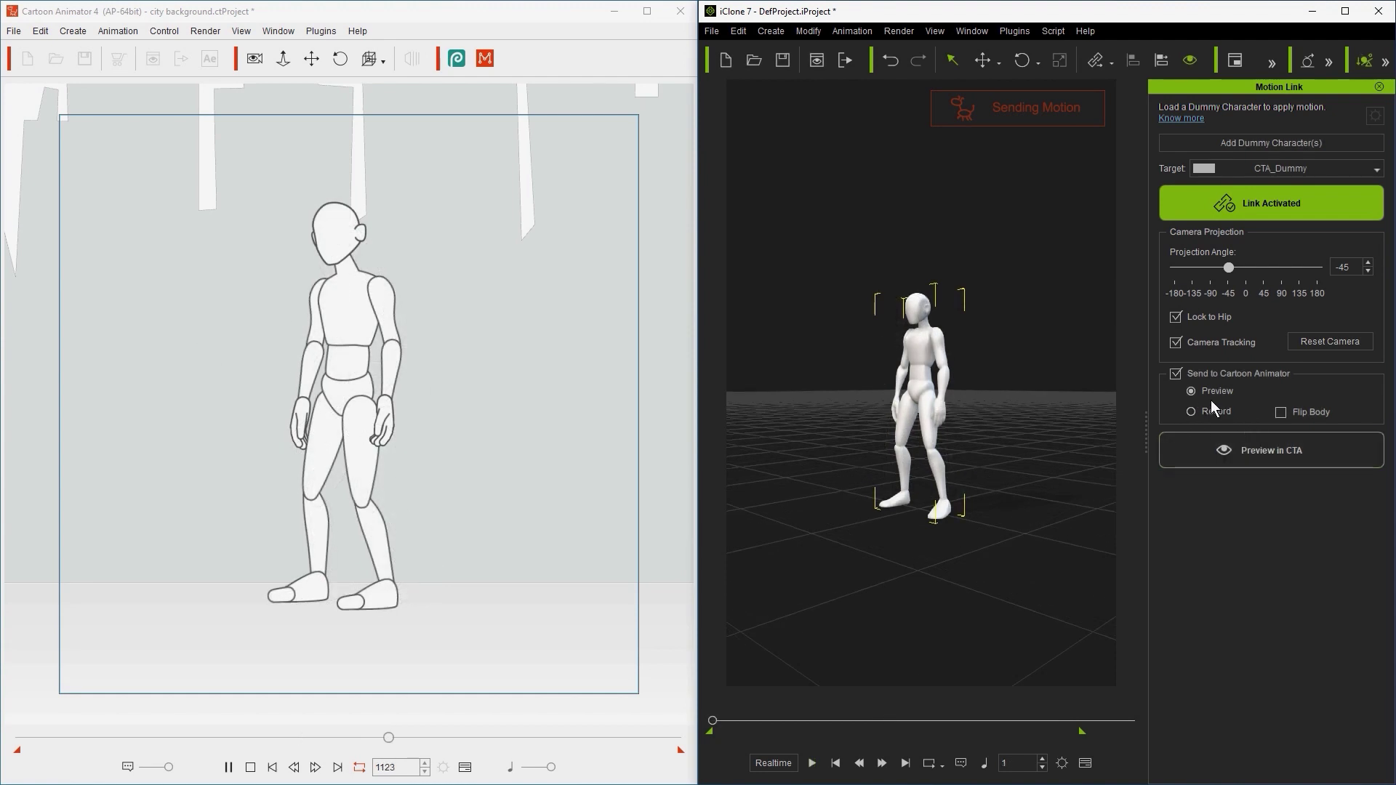
# Switch Send to Cartoon Animator to Record and record the dance onto the dummy
pyautogui.click(1196, 412)
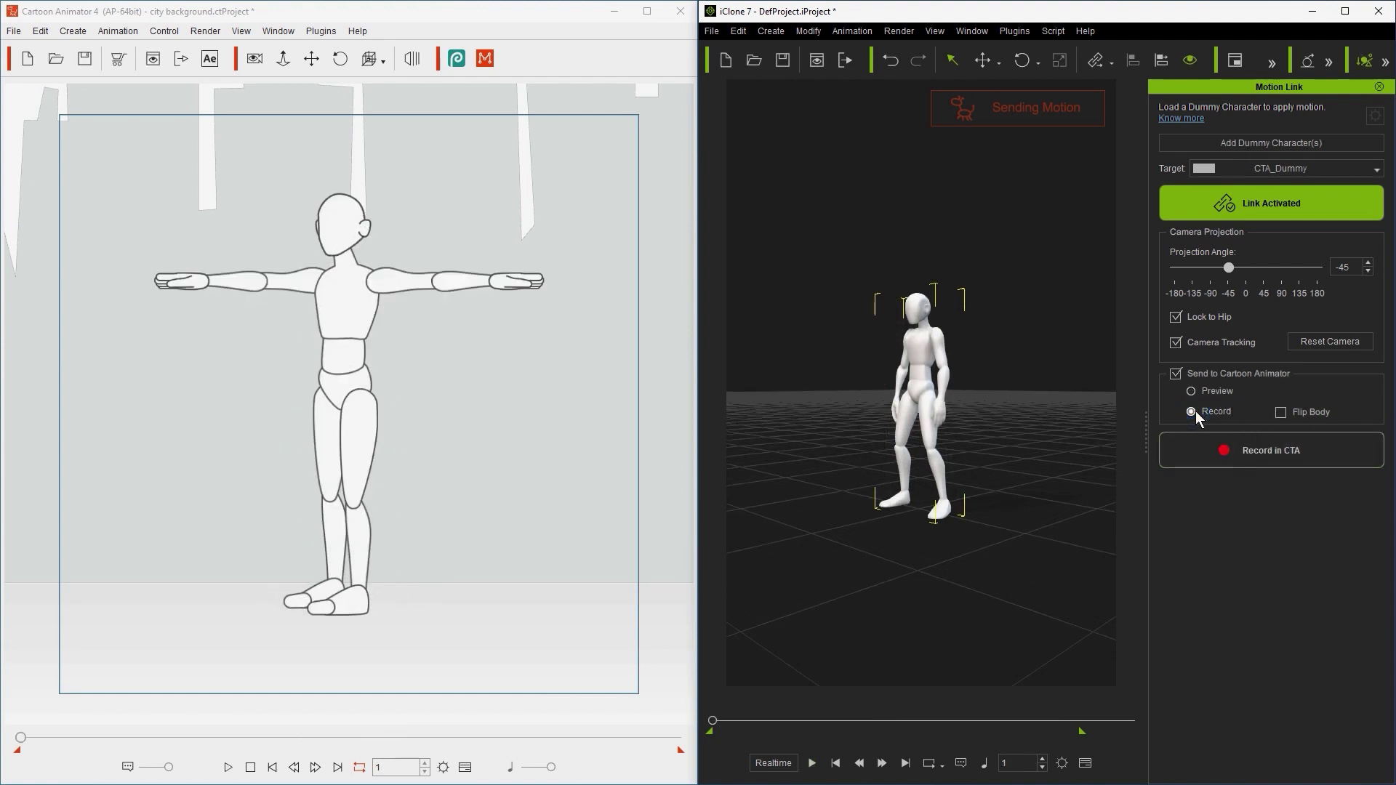
pyautogui.click(1338, 462)
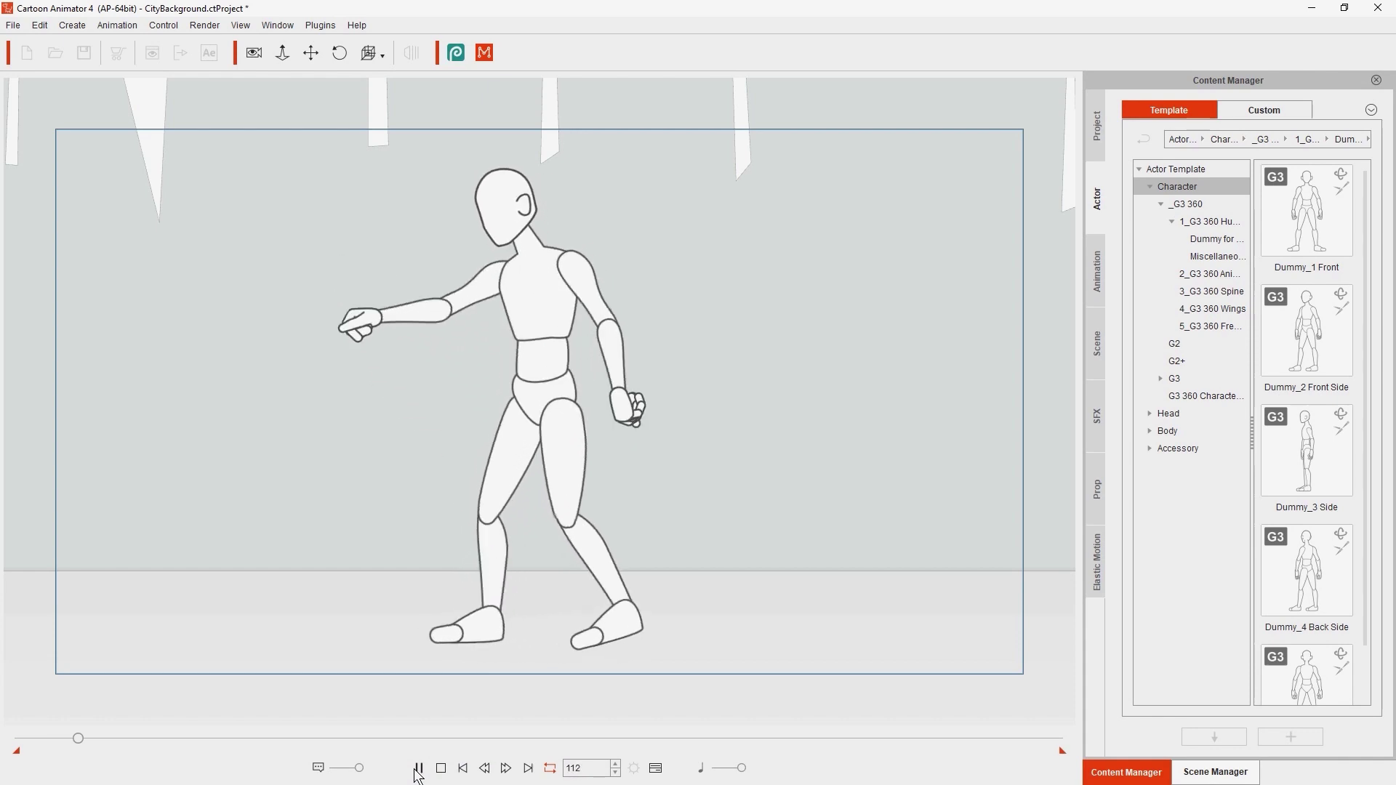
# Stop playback and open the timeline with Dummy_2's Motion and Face tracks expanded
pyautogui.click(441, 768)
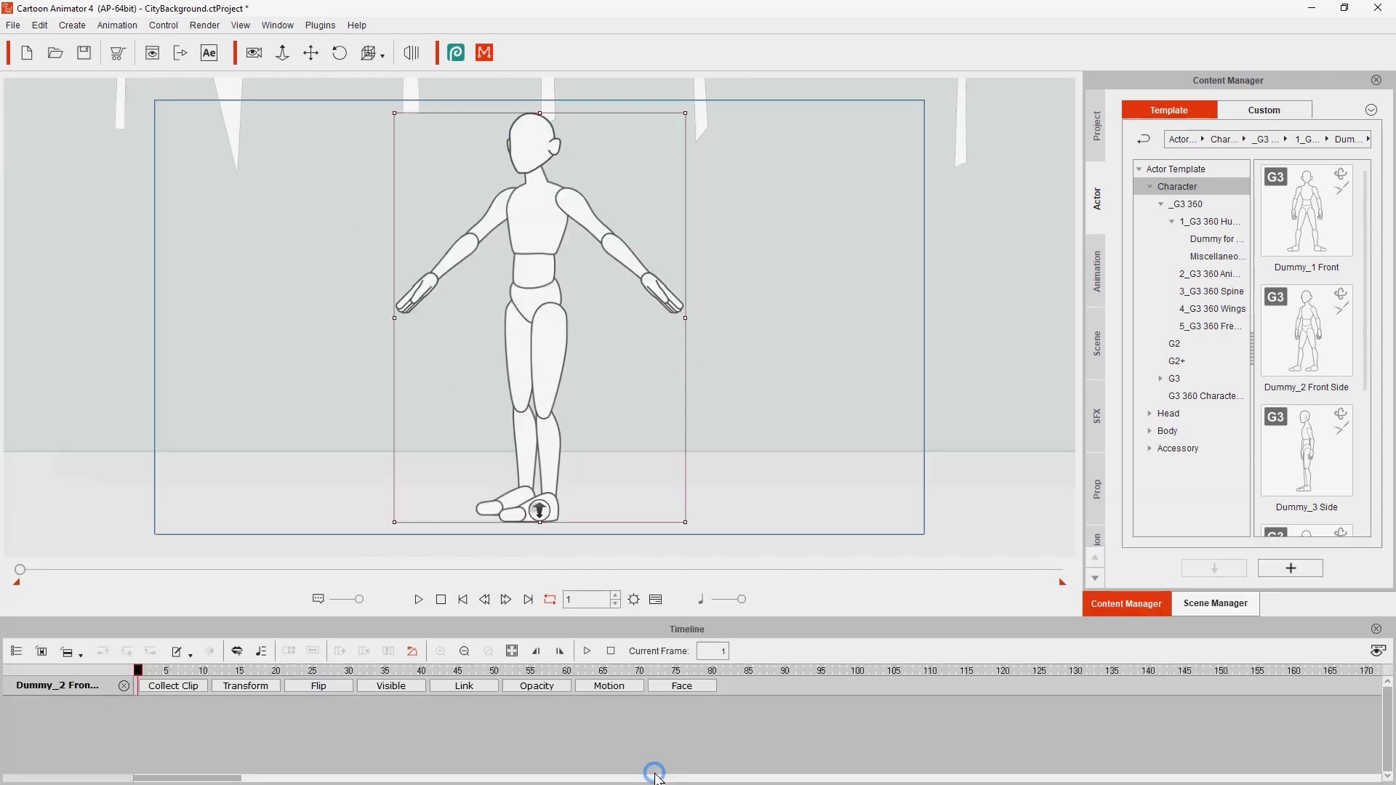
pyautogui.click(656, 769)
pyautogui.click(609, 687)
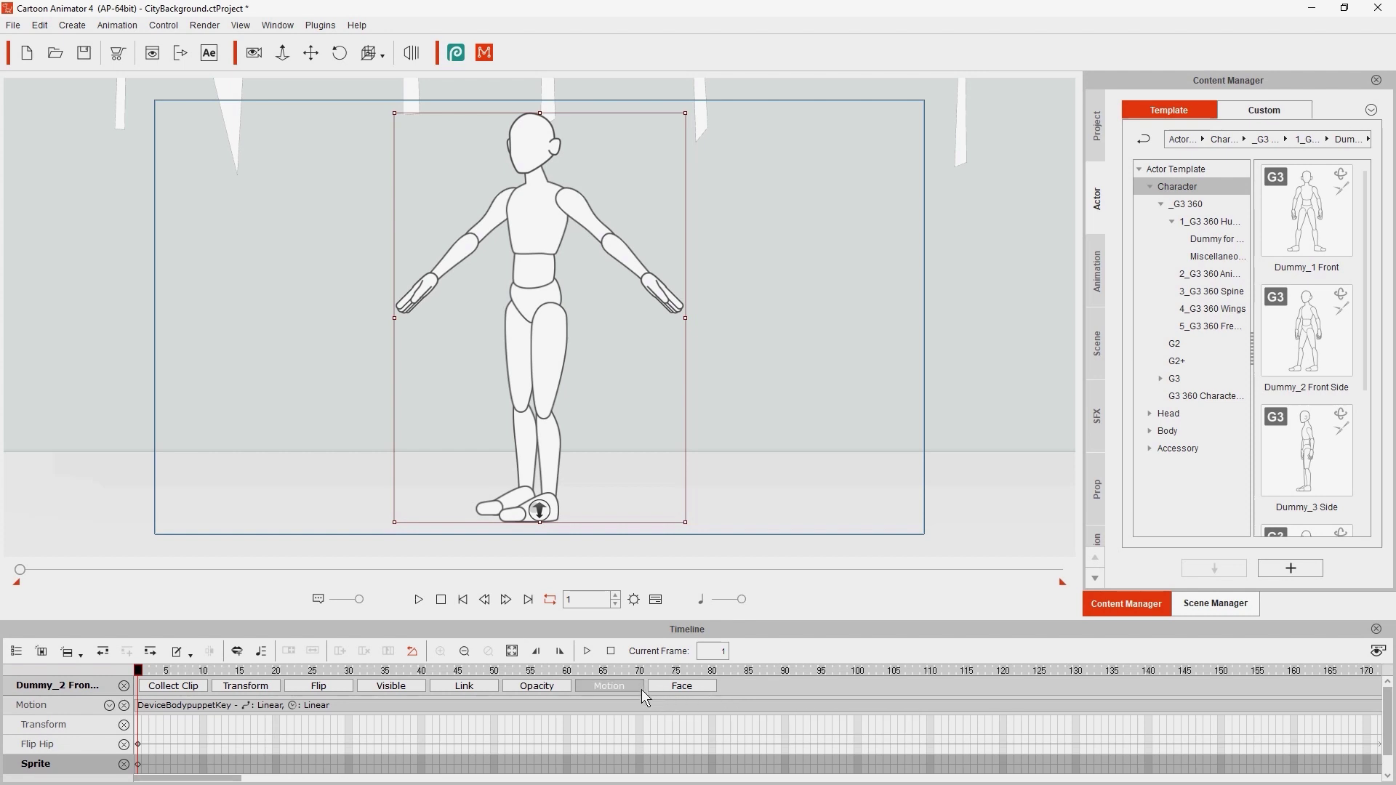
pyautogui.click(674, 689)
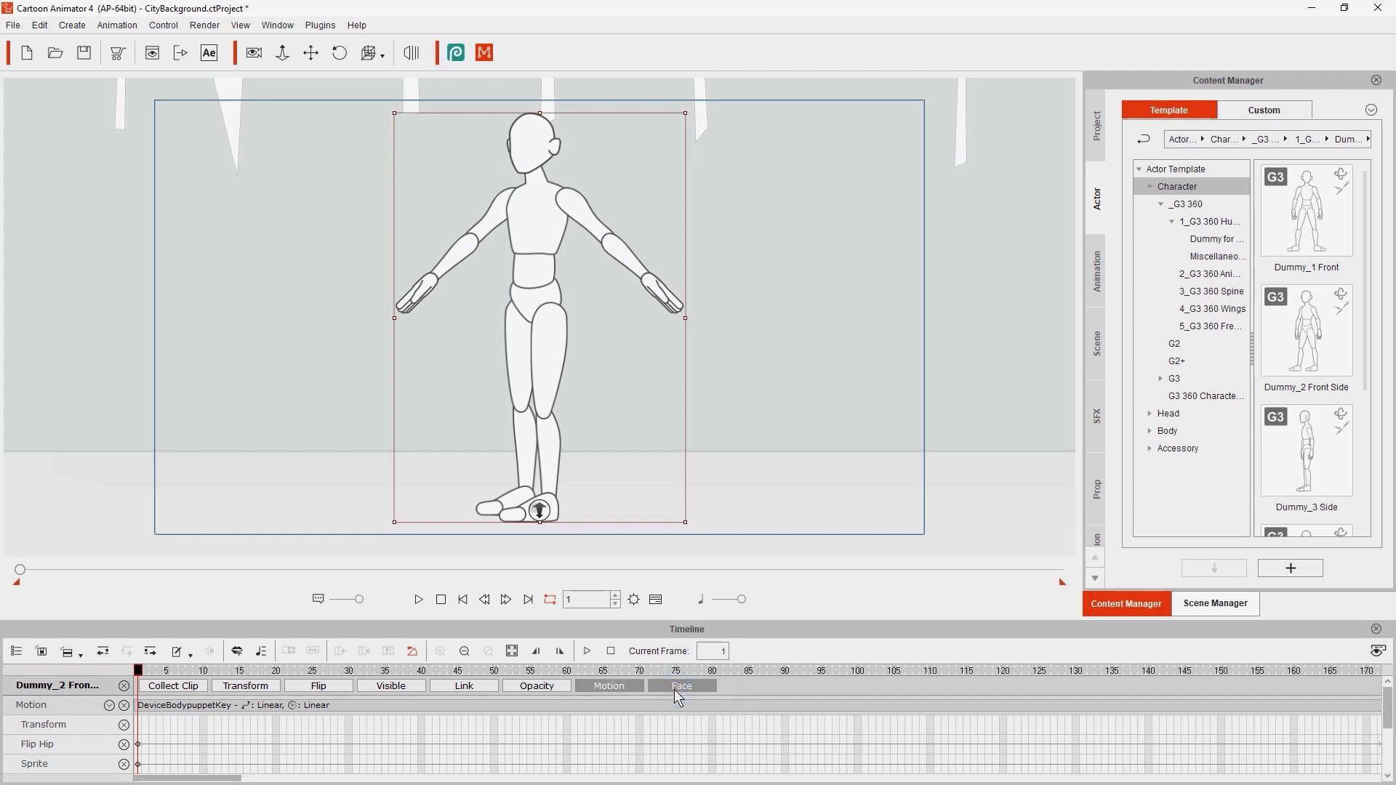
pyautogui.scroll(-3, 552, 728)
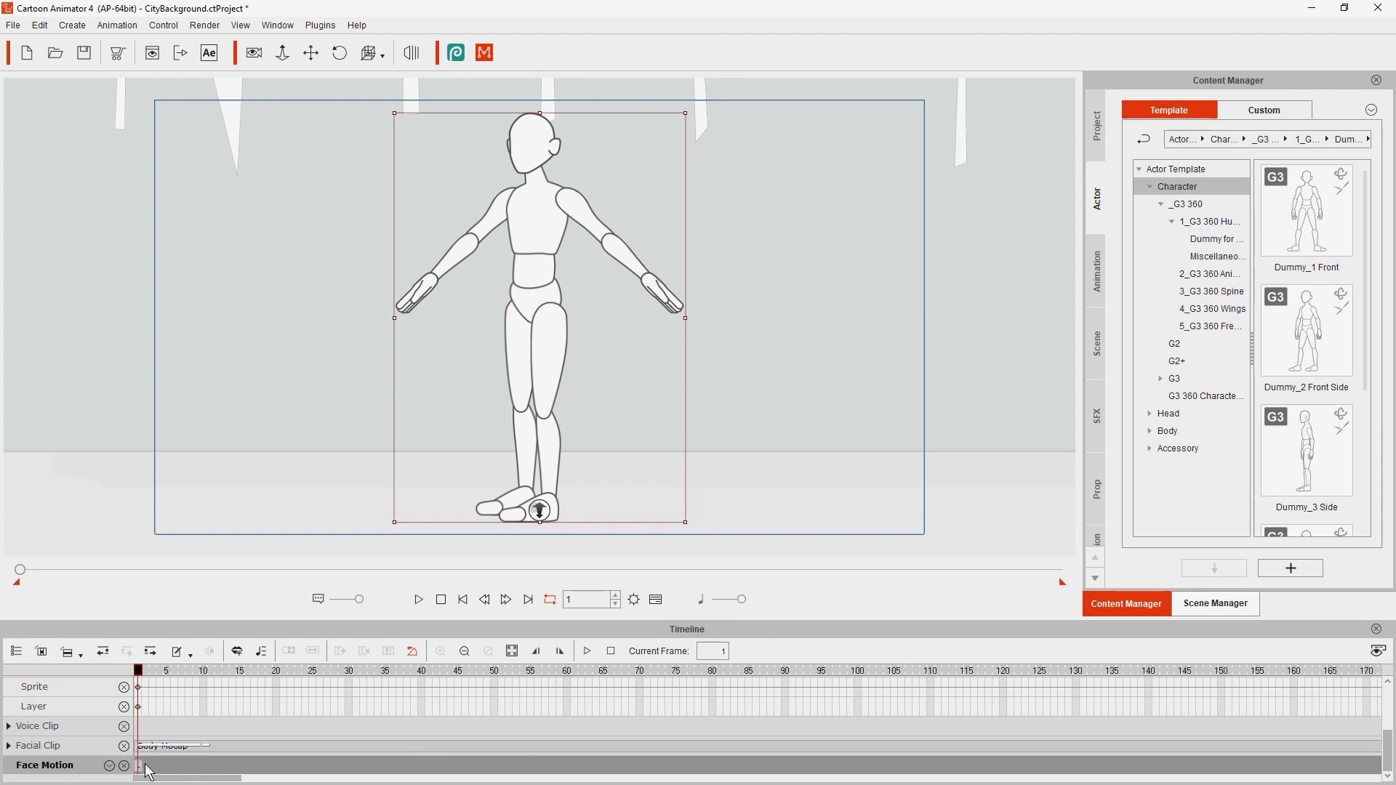
pyautogui.scroll(2, 328, 730)
pyautogui.scroll(1, 296, 733)
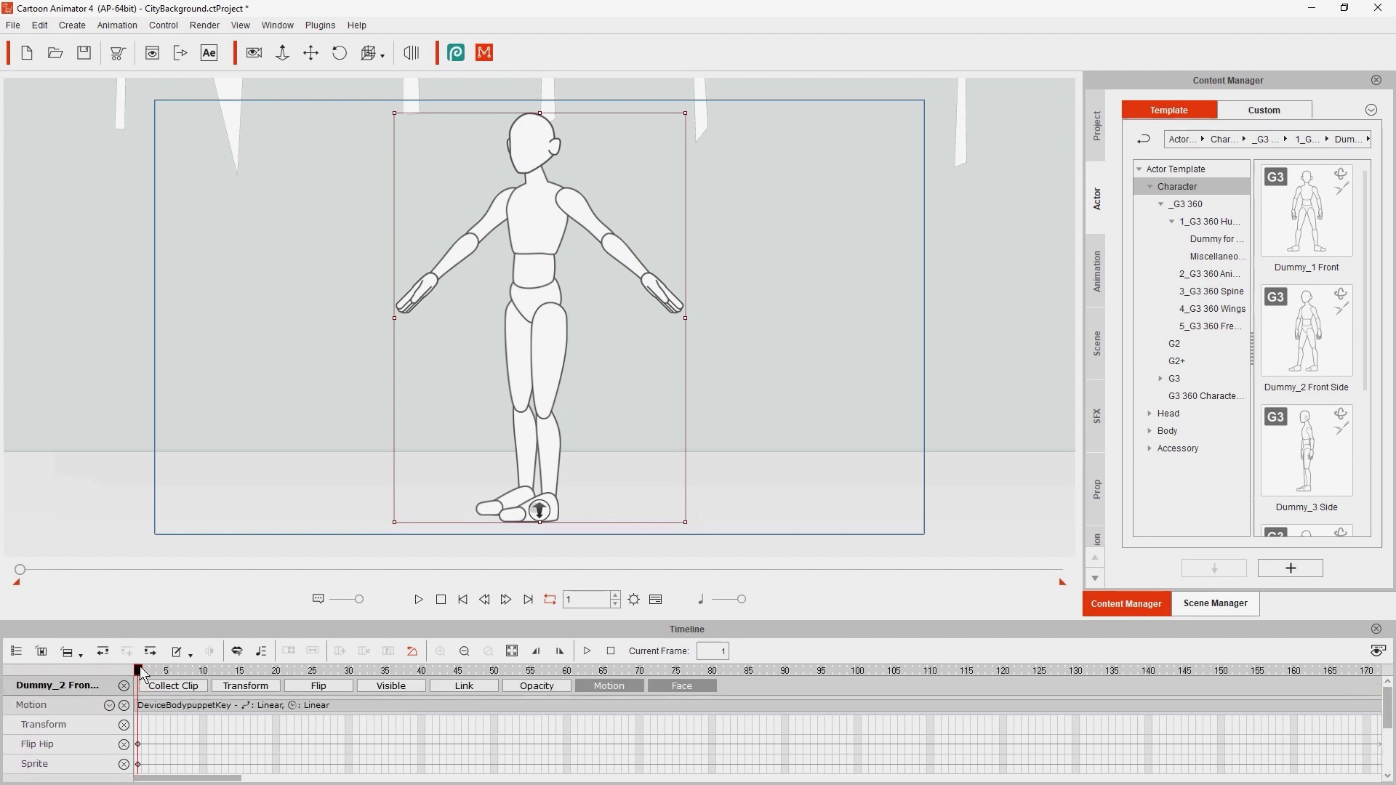
pyautogui.moveTo(142, 675); pyautogui.dragTo(203, 675)
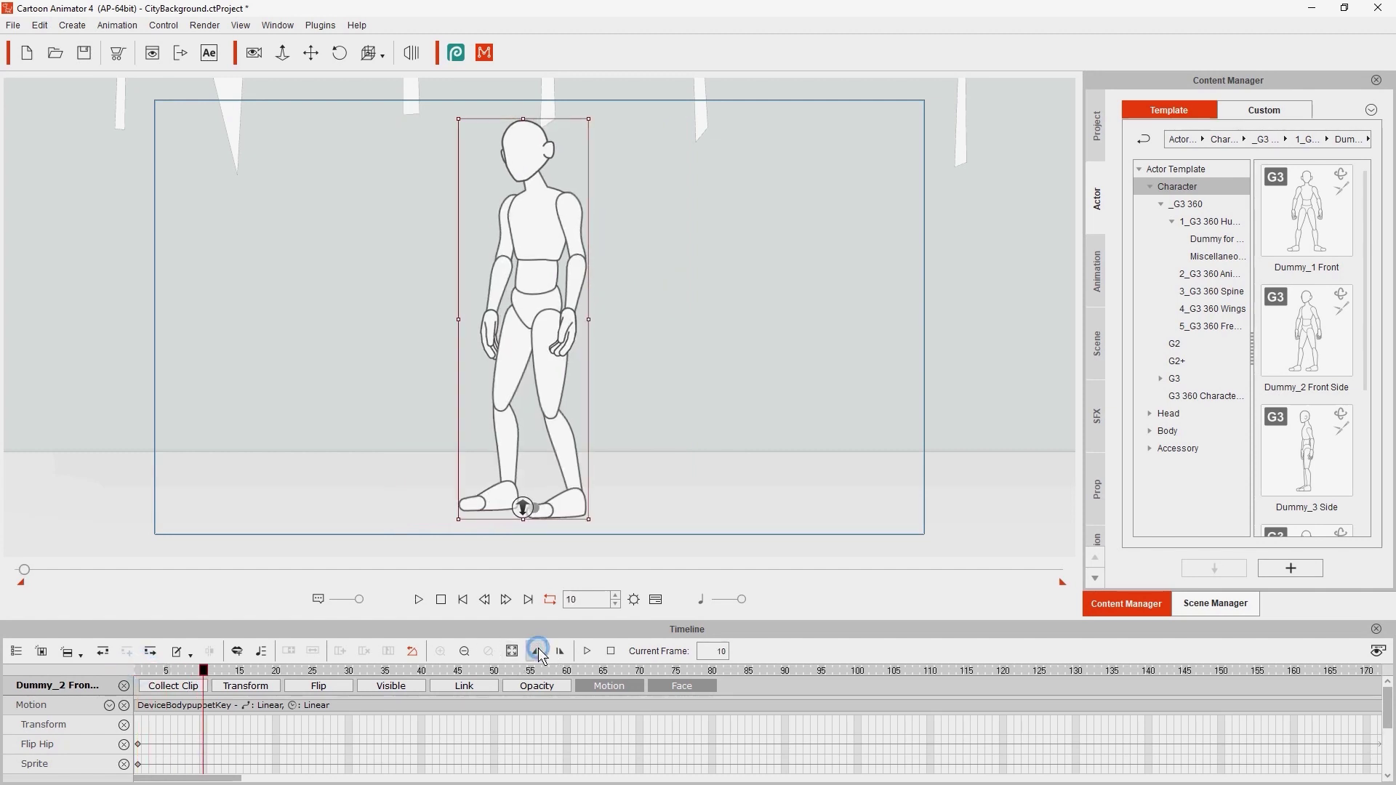
pyautogui.scroll(-3, 434, 718)
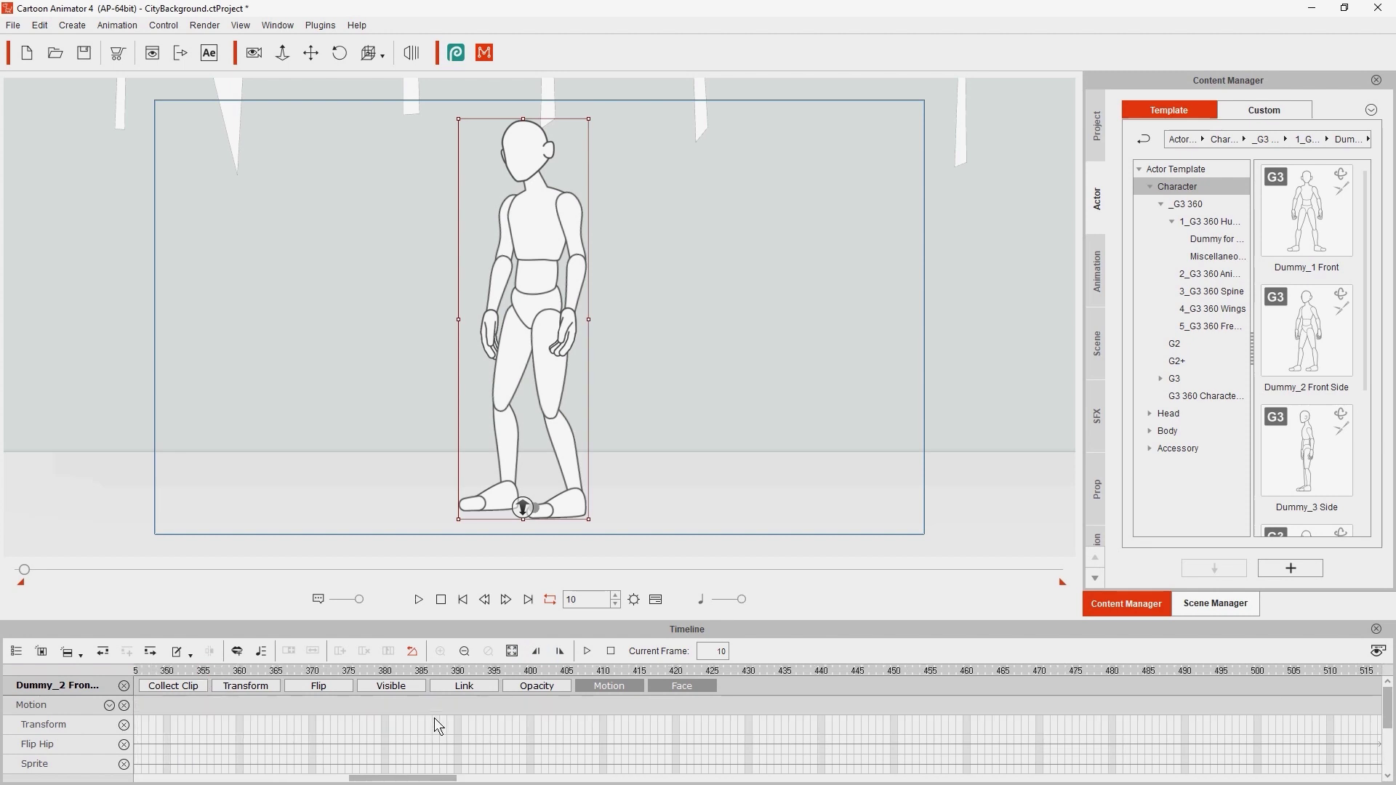
# Scrub the recorded dance on the timeline through to frame 330
pyautogui.moveTo(730, 670); pyautogui.dragTo(1269, 653)
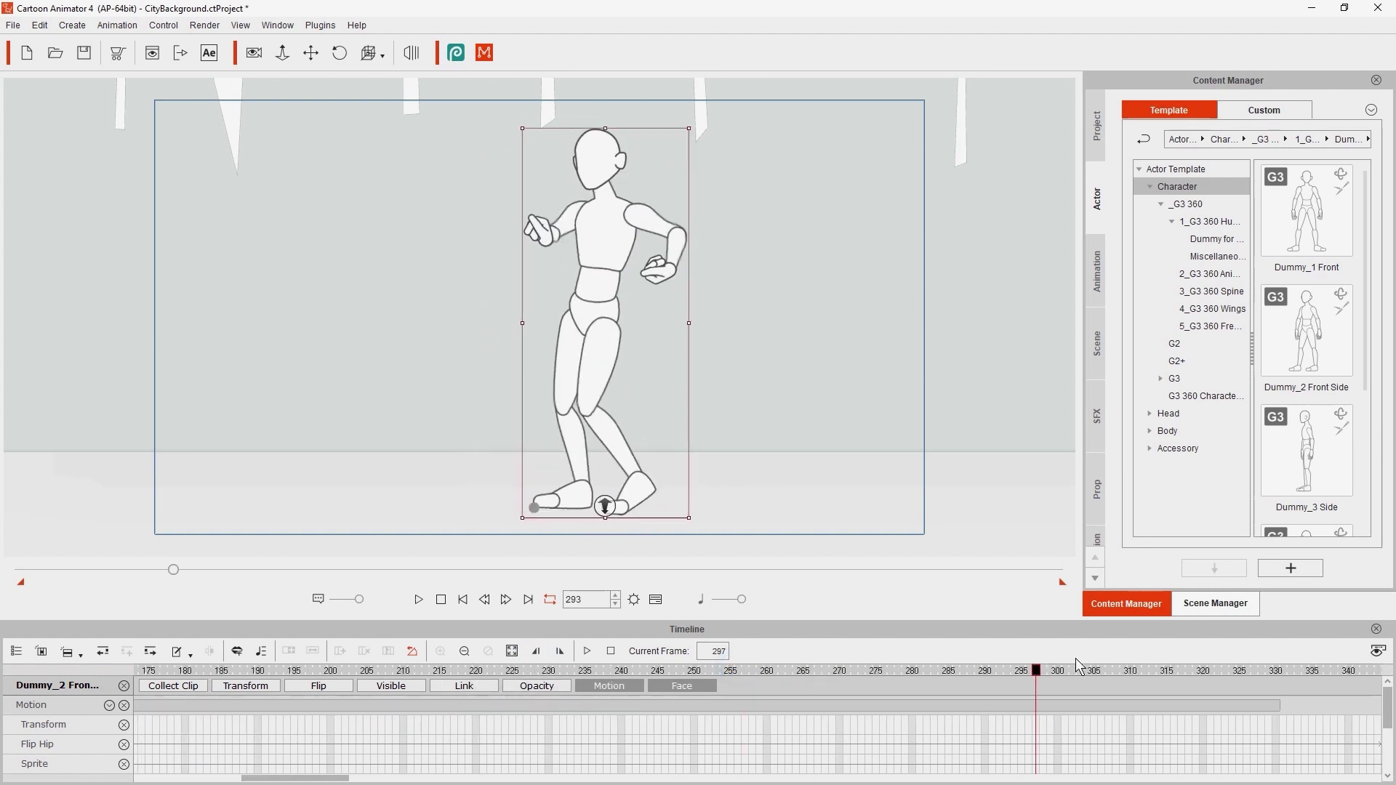
pyautogui.moveTo(1270, 652); pyautogui.dragTo(1278, 648)
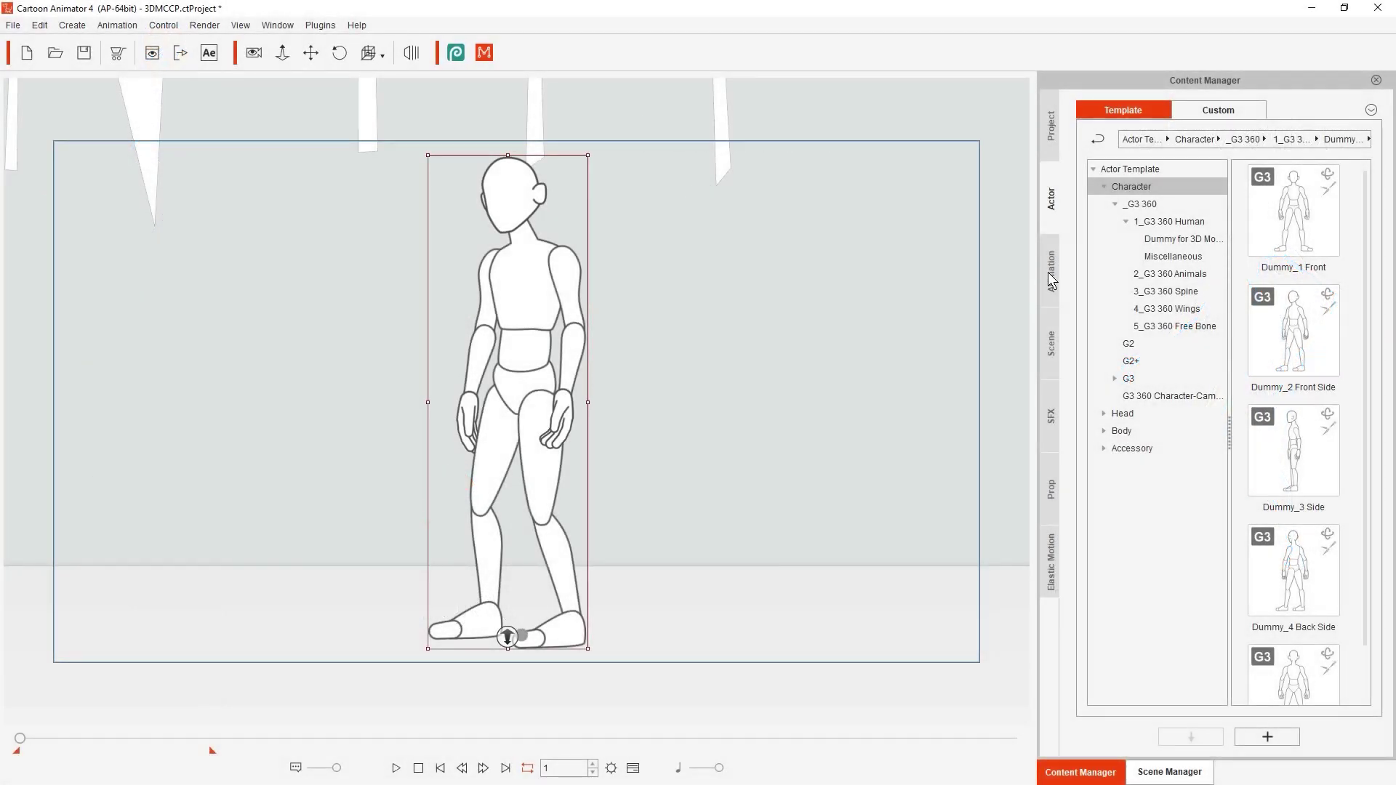
# Save the dummy's motion as a new custom Perform item named Dance
pyautogui.click(1051, 293)
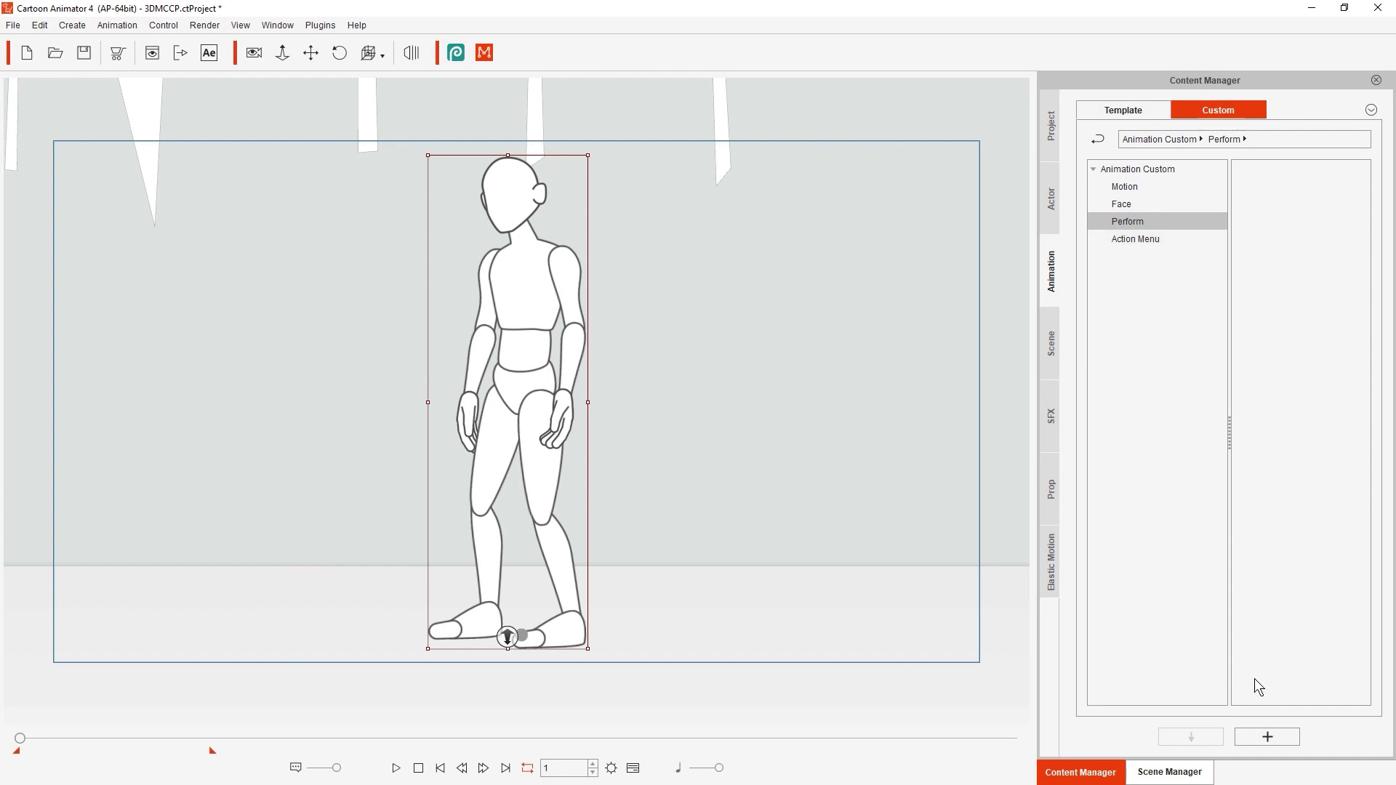
pyautogui.click(1298, 737)
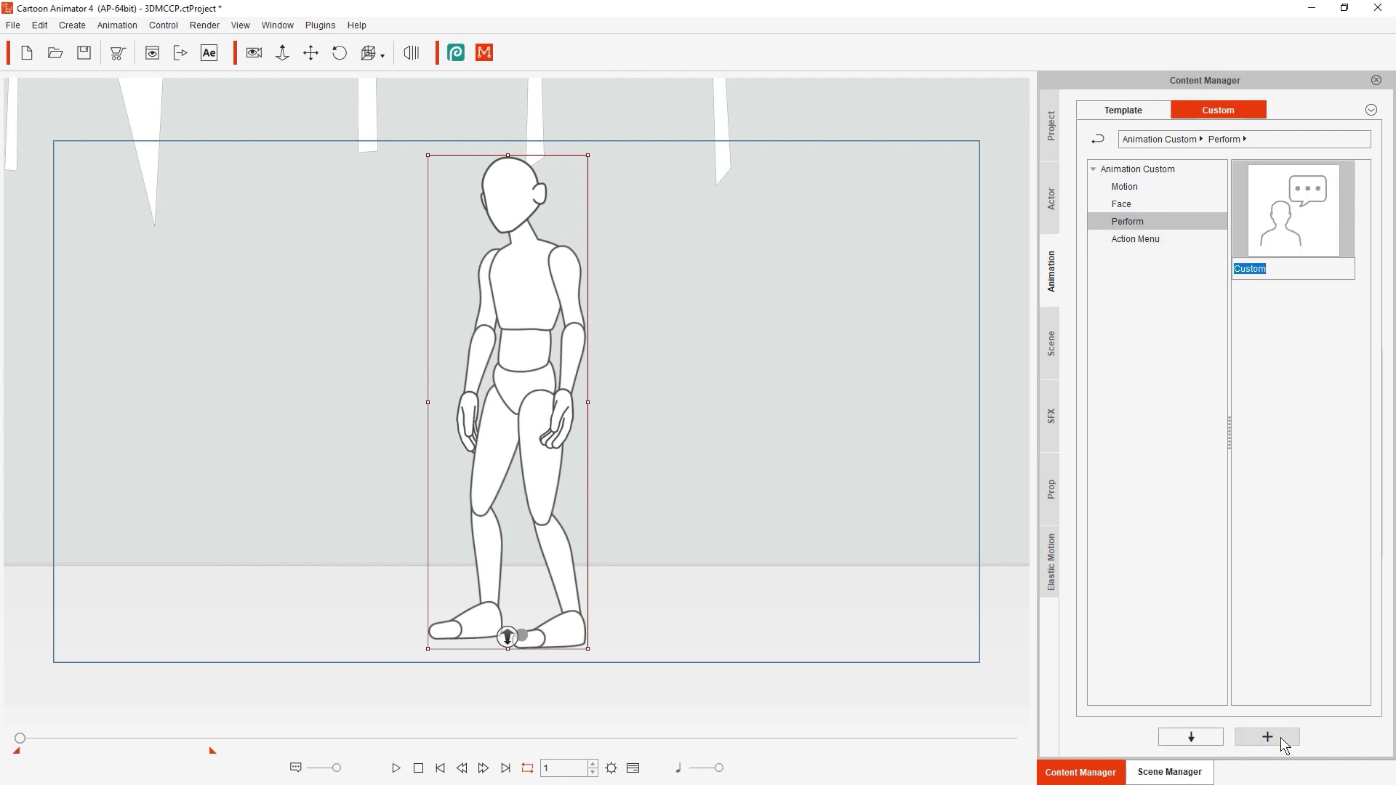
pyautogui.write('Dance')
pyautogui.press('Return')
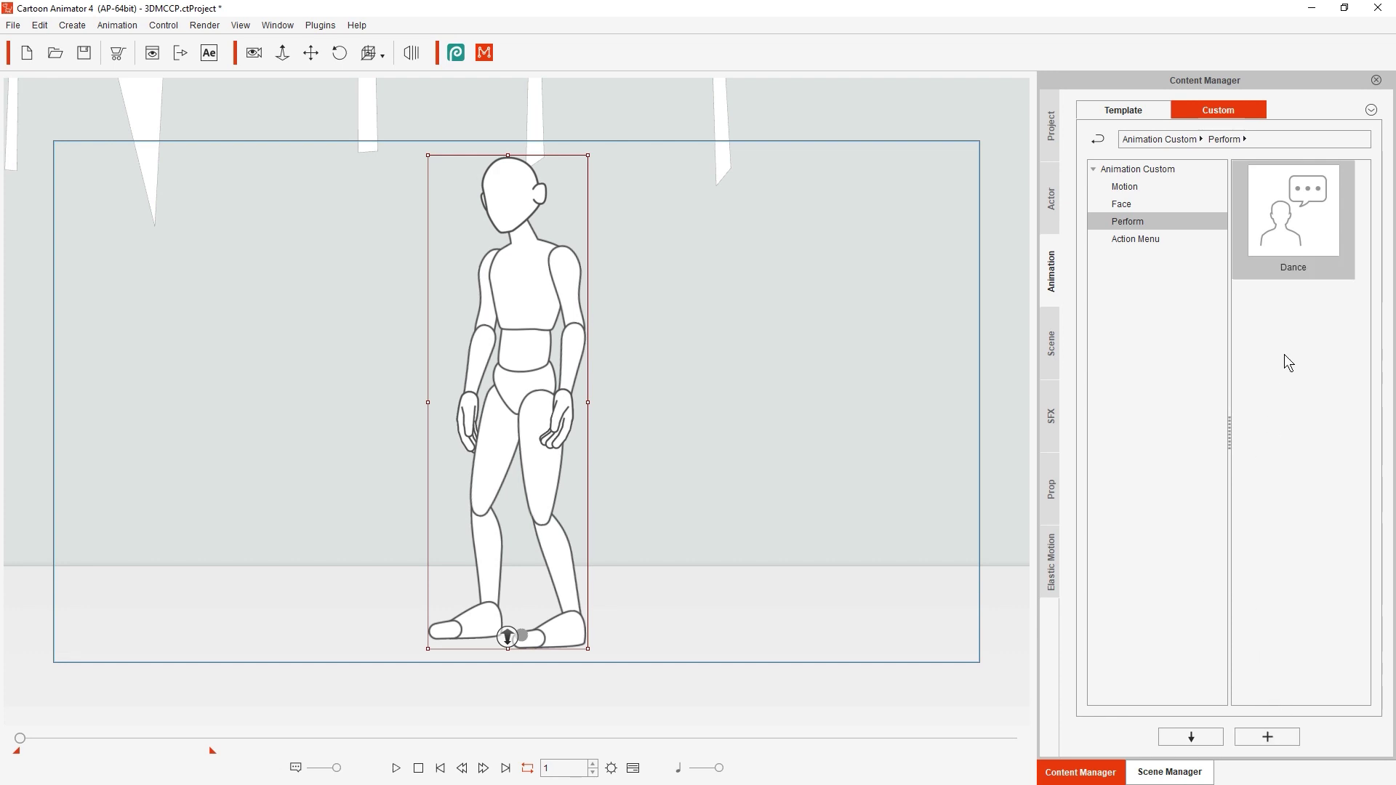
# Scrub to a mid-dance pose and capture it as the Dance thumbnail
pyautogui.moveTo(22, 738); pyautogui.dragTo(58, 738)
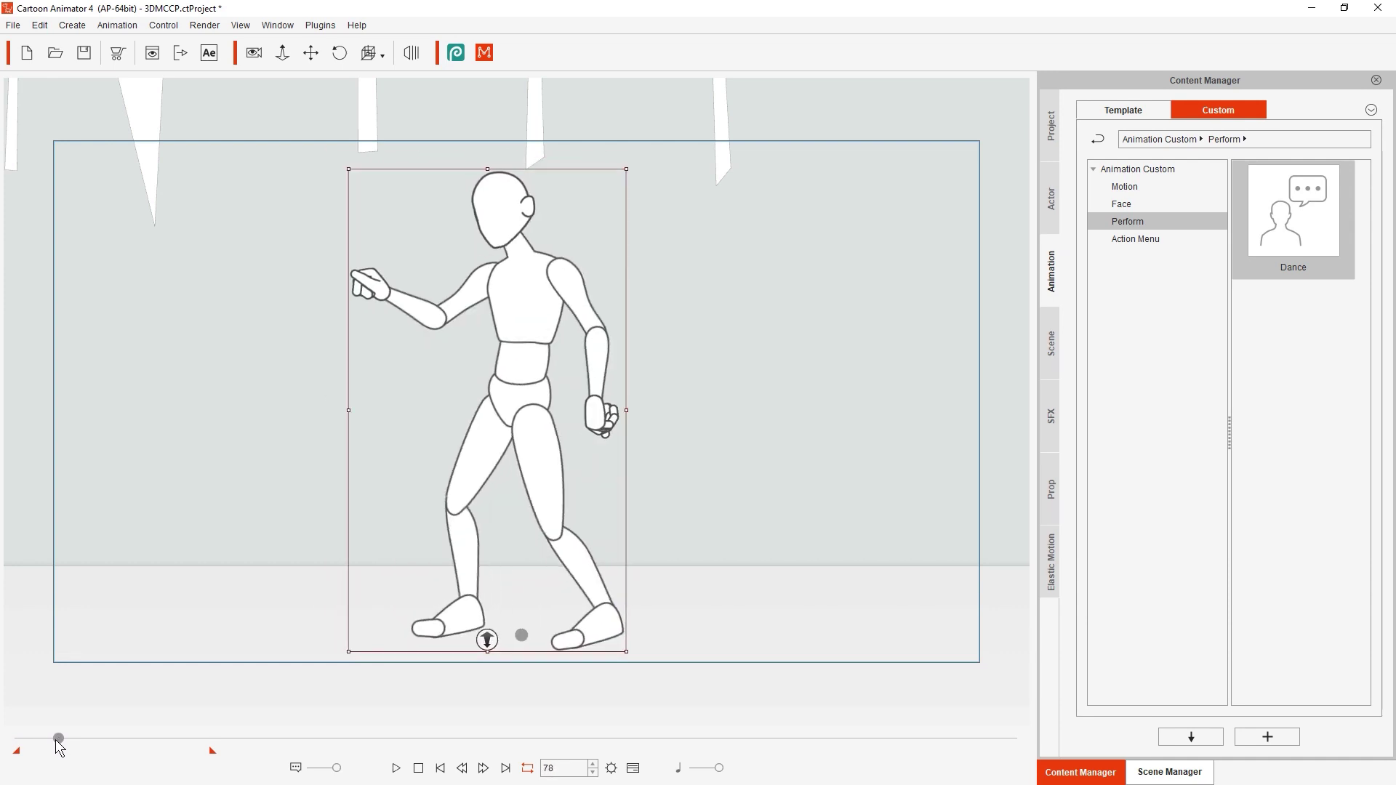
pyautogui.rightClick(1310, 233)
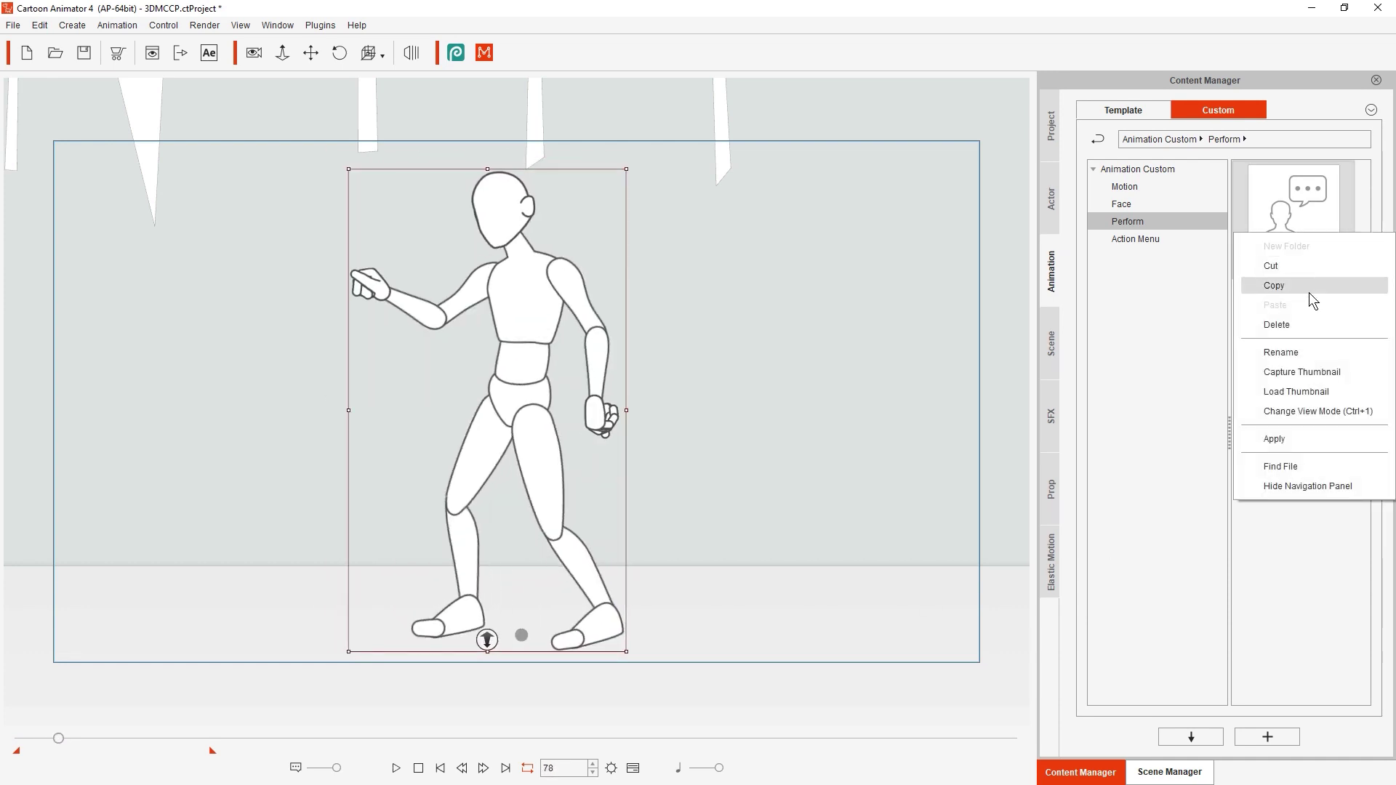
pyautogui.click(1333, 376)
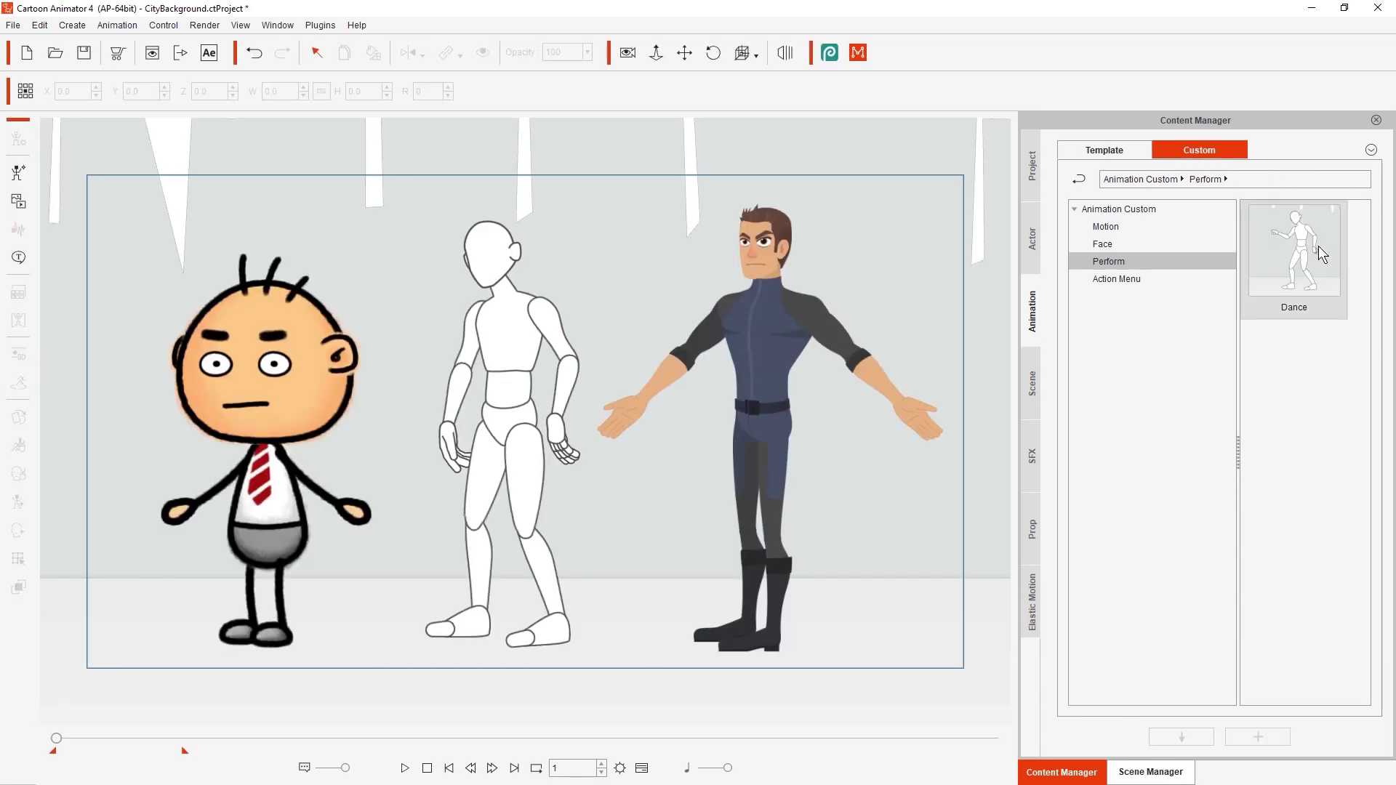
# Apply the Dance Perform item to the CityBackground characters and play the scene
pyautogui.moveTo(1319, 245)
pyautogui.mouseDown()
pyautogui.moveTo(1213, 319)
pyautogui.moveTo(766, 359)
pyautogui.mouseUp()
pyautogui.moveTo(1285, 256); pyautogui.dragTo(268, 387)
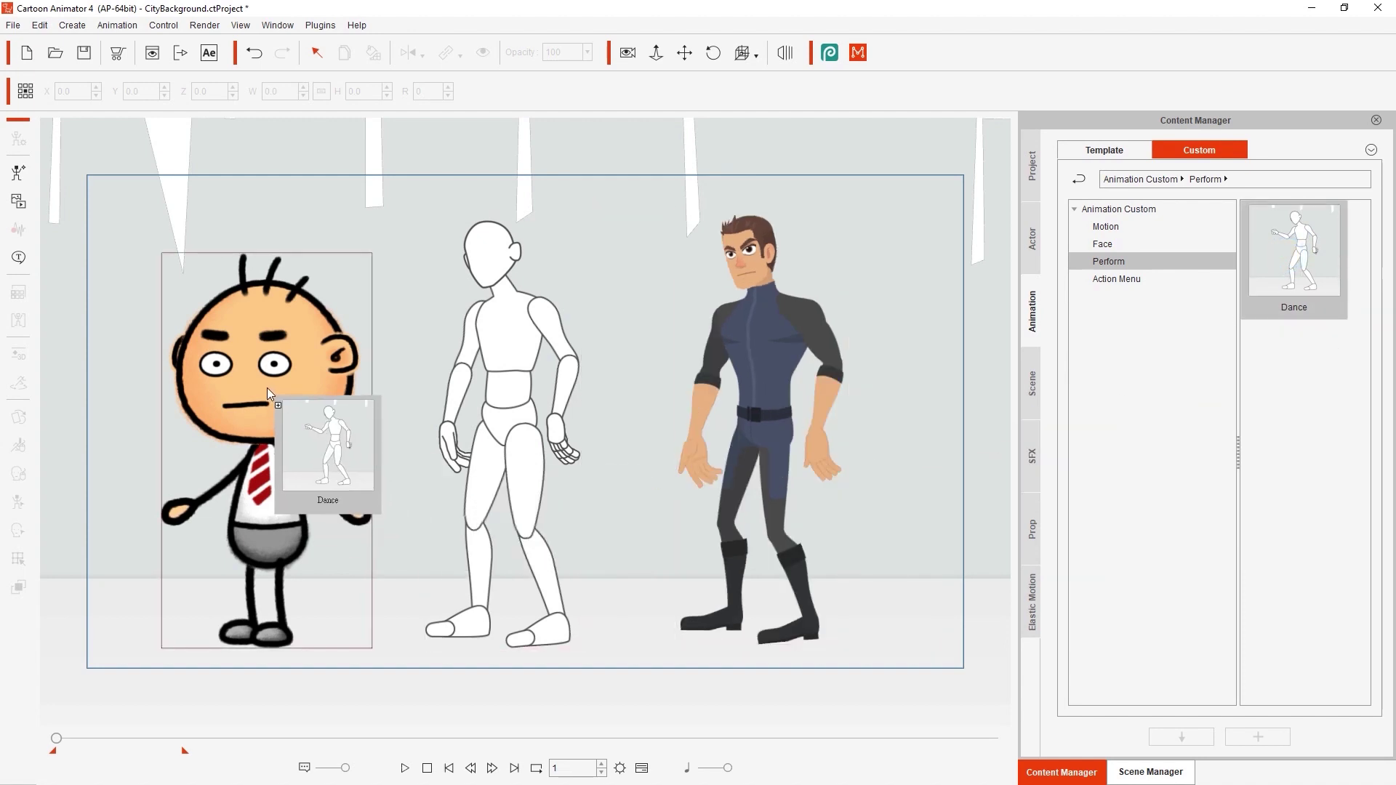
pyautogui.moveTo(268, 388); pyautogui.dragTo(267, 387)
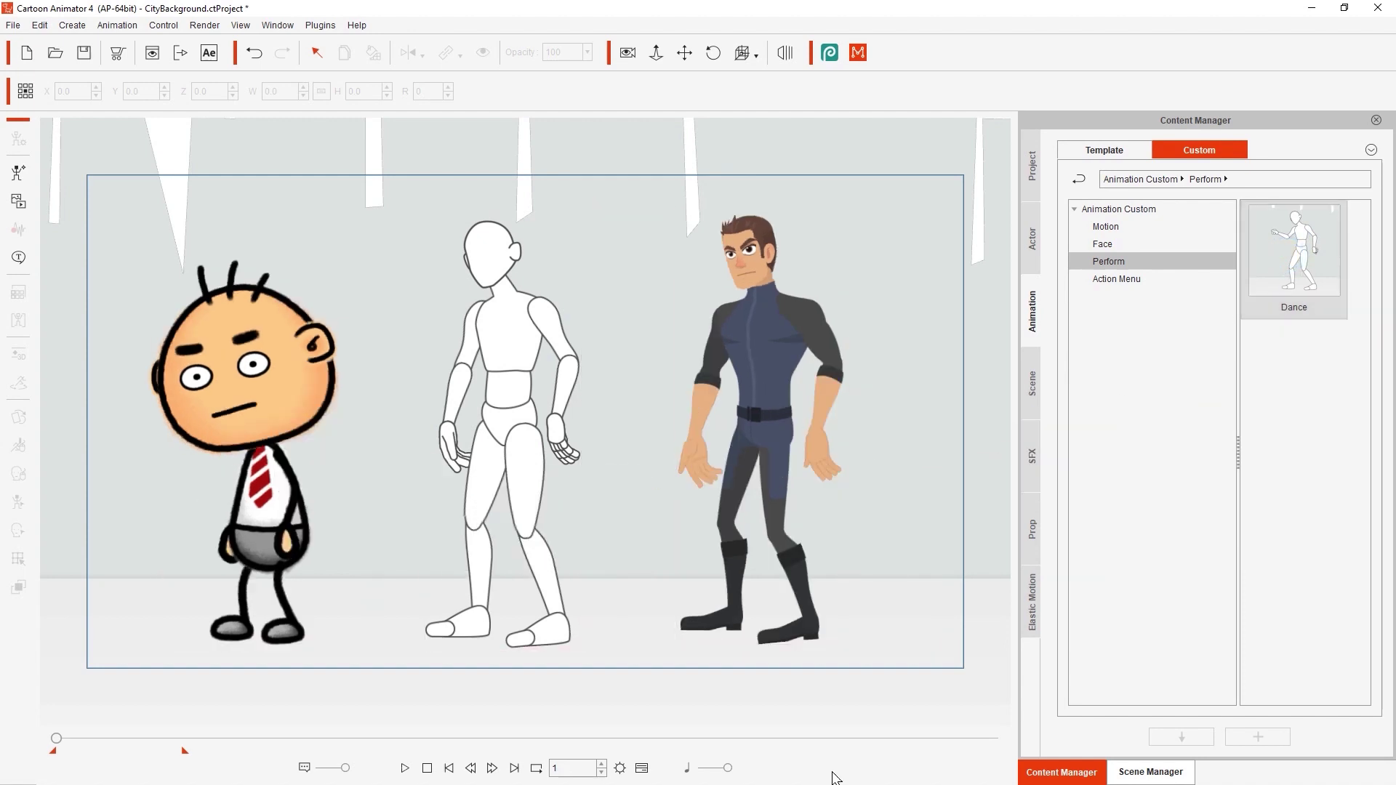
pyautogui.press('space')
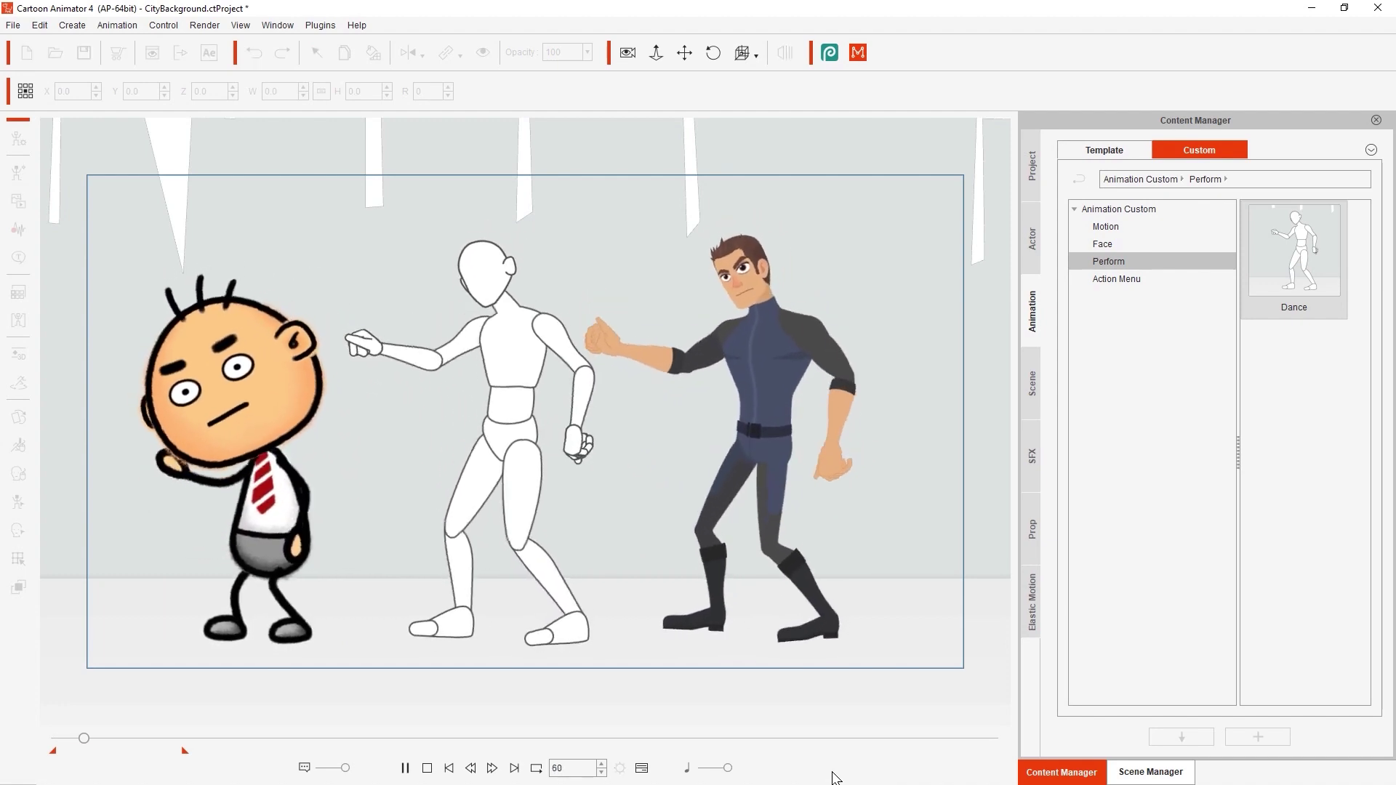